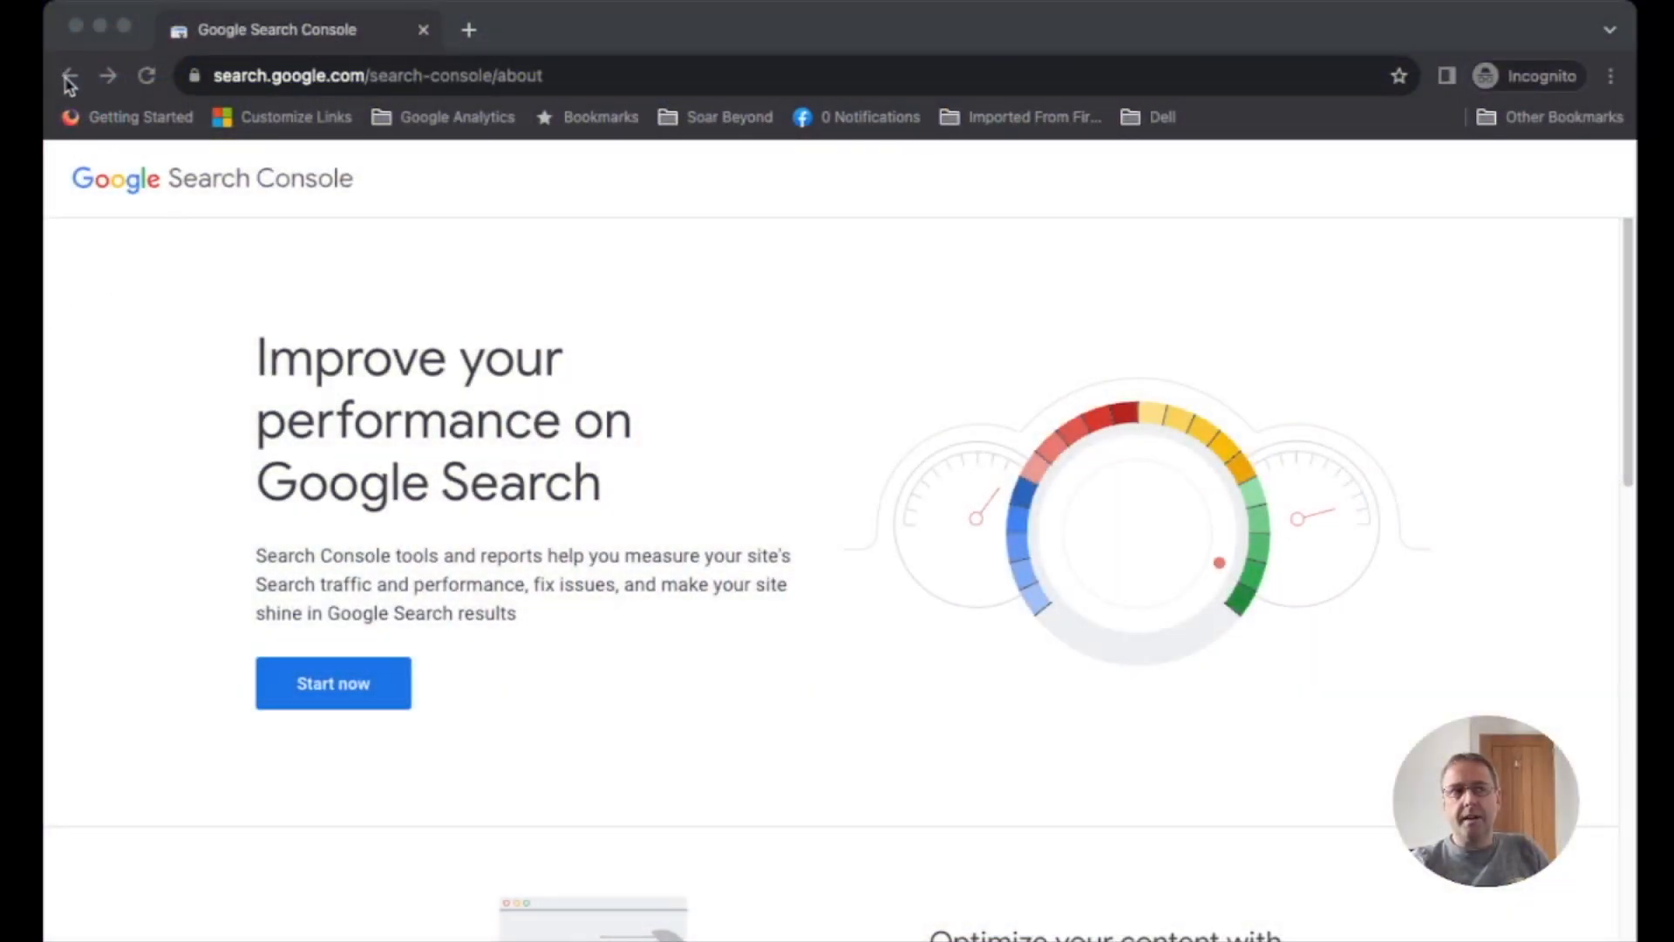
# - Revisit the search results for Google Search Console, return to its landing page and start the service
pyautogui.click(523, 30)
pyautogui.click(70, 78)
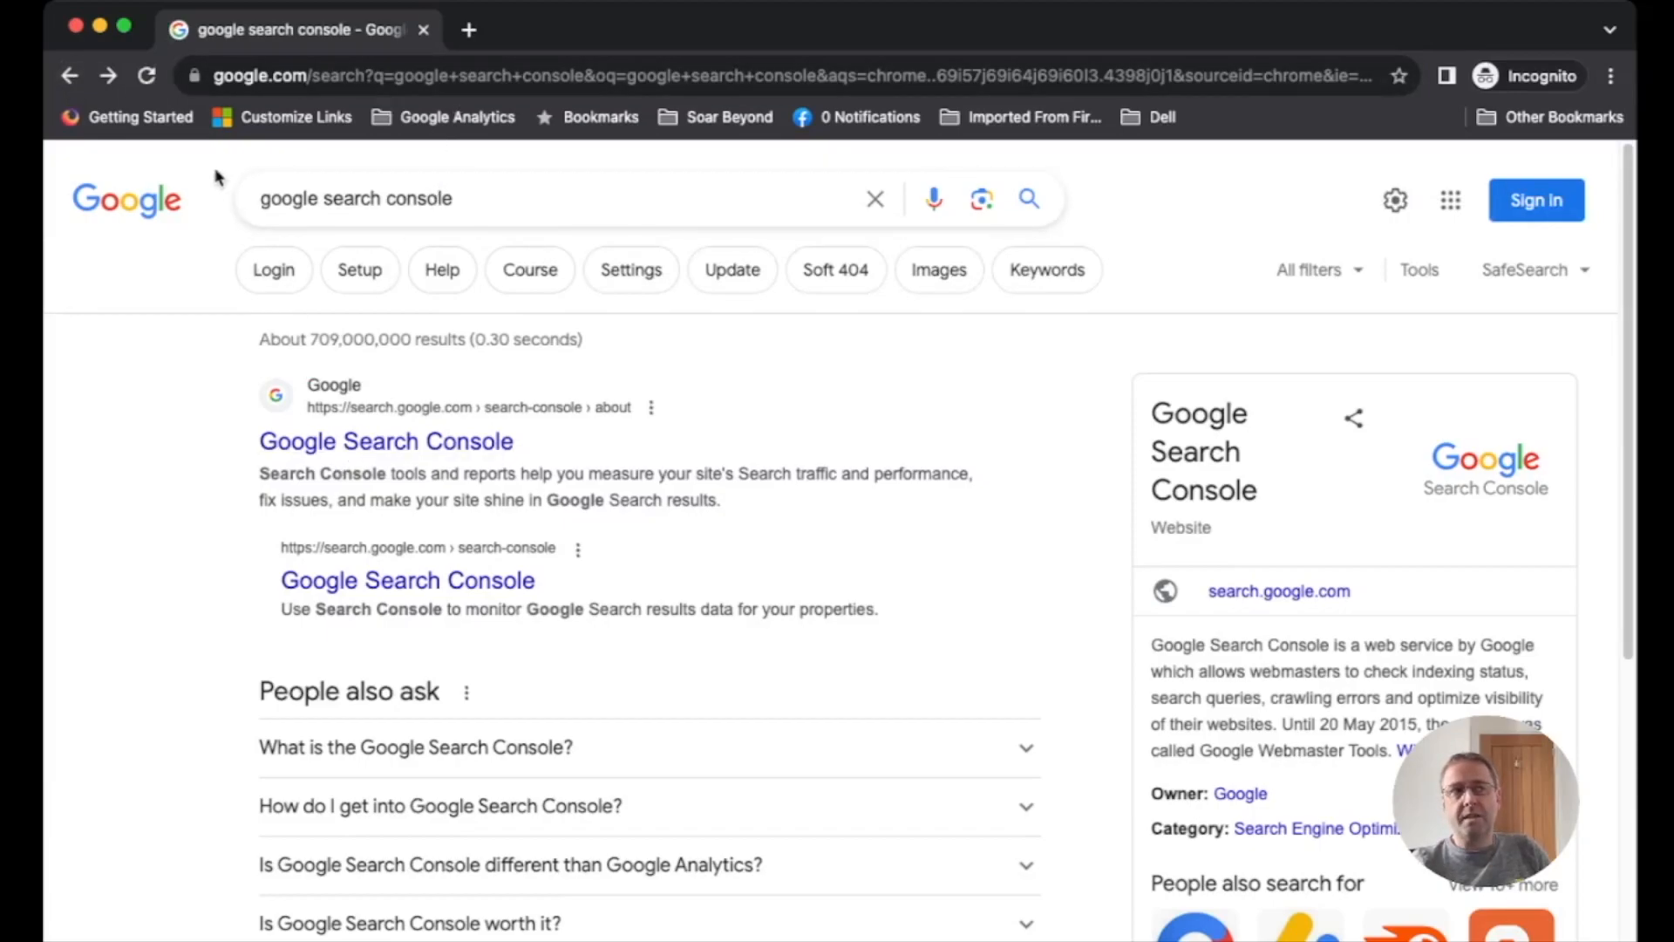
pyautogui.click(110, 77)
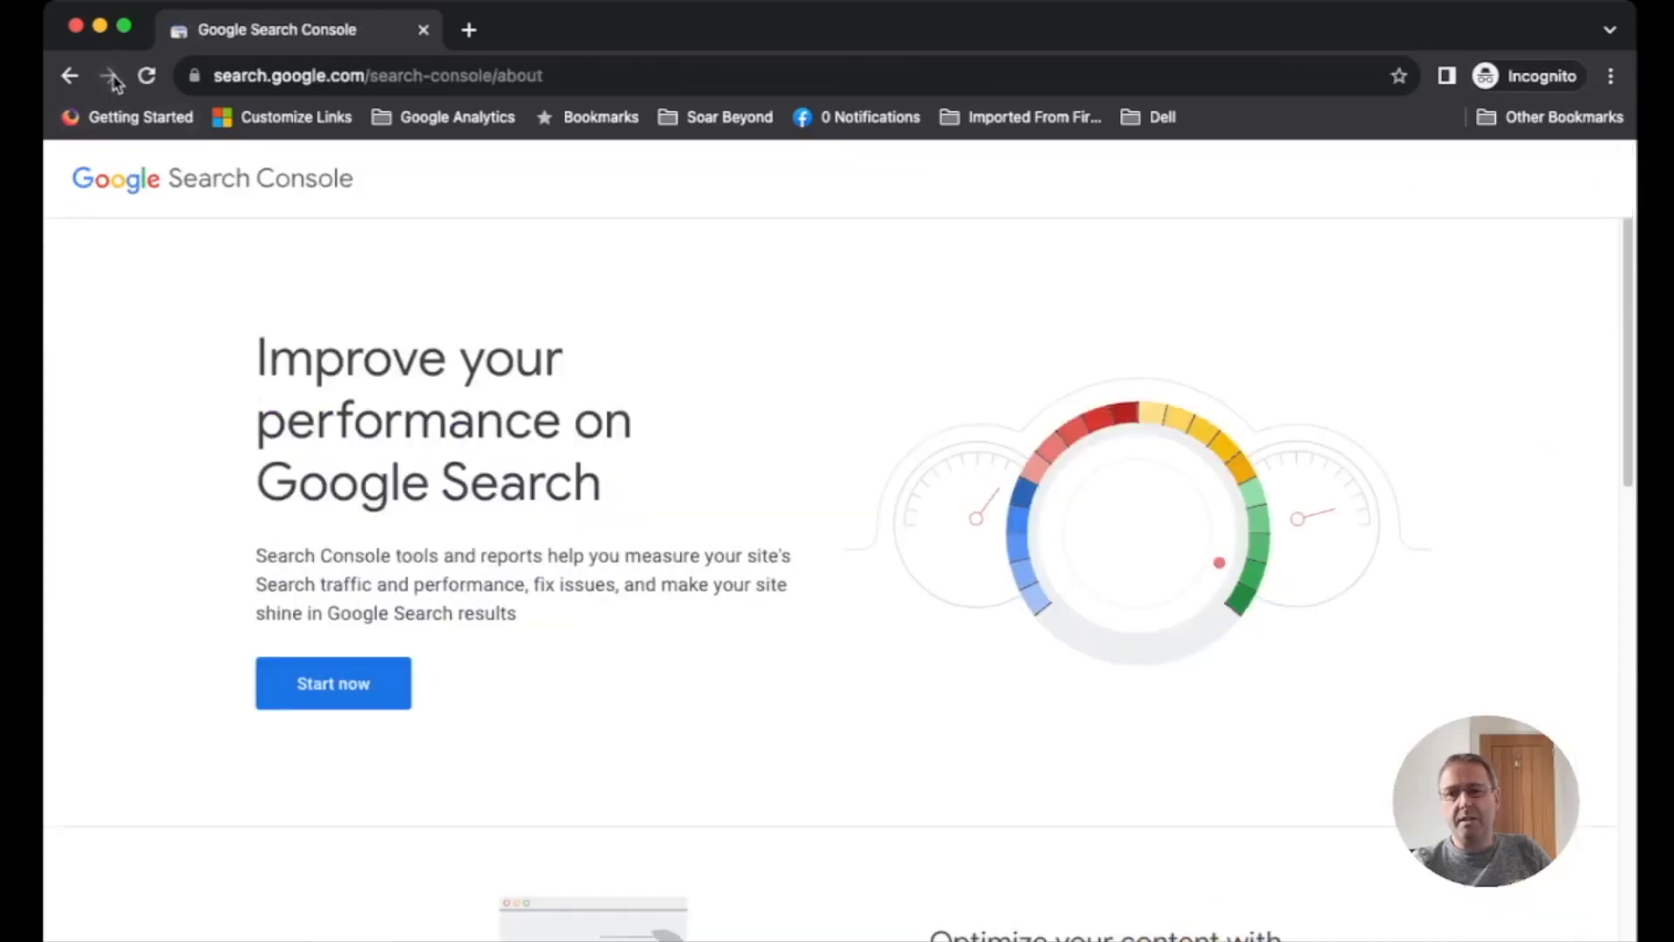
pyautogui.click(357, 687)
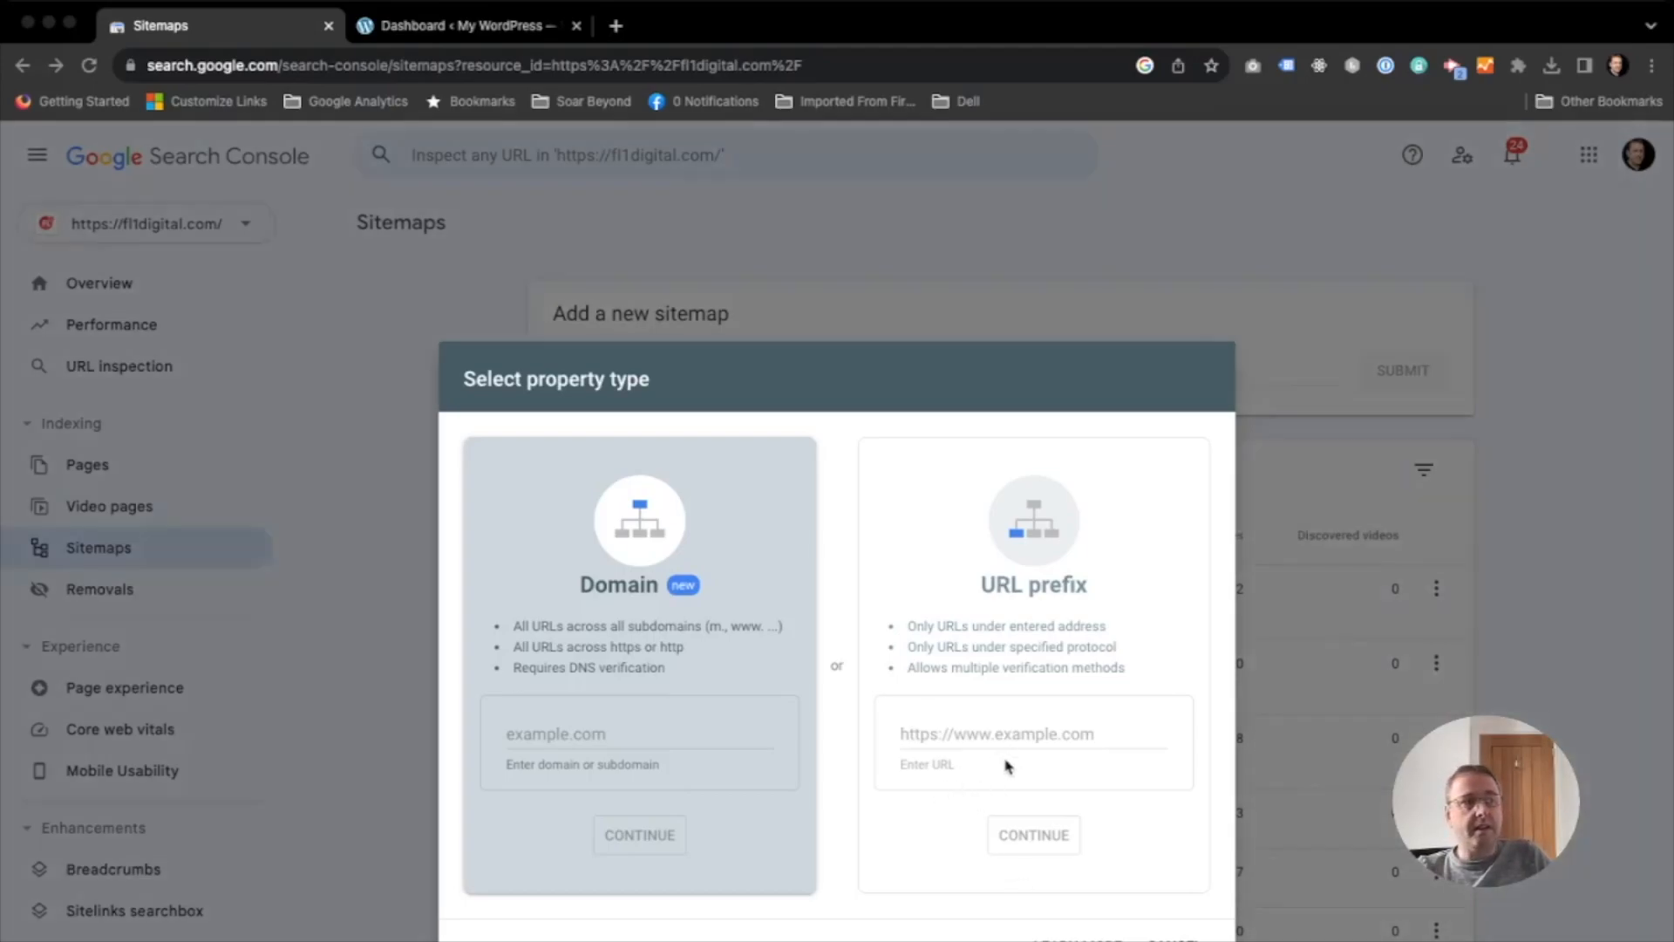
pyautogui.click(992, 732)
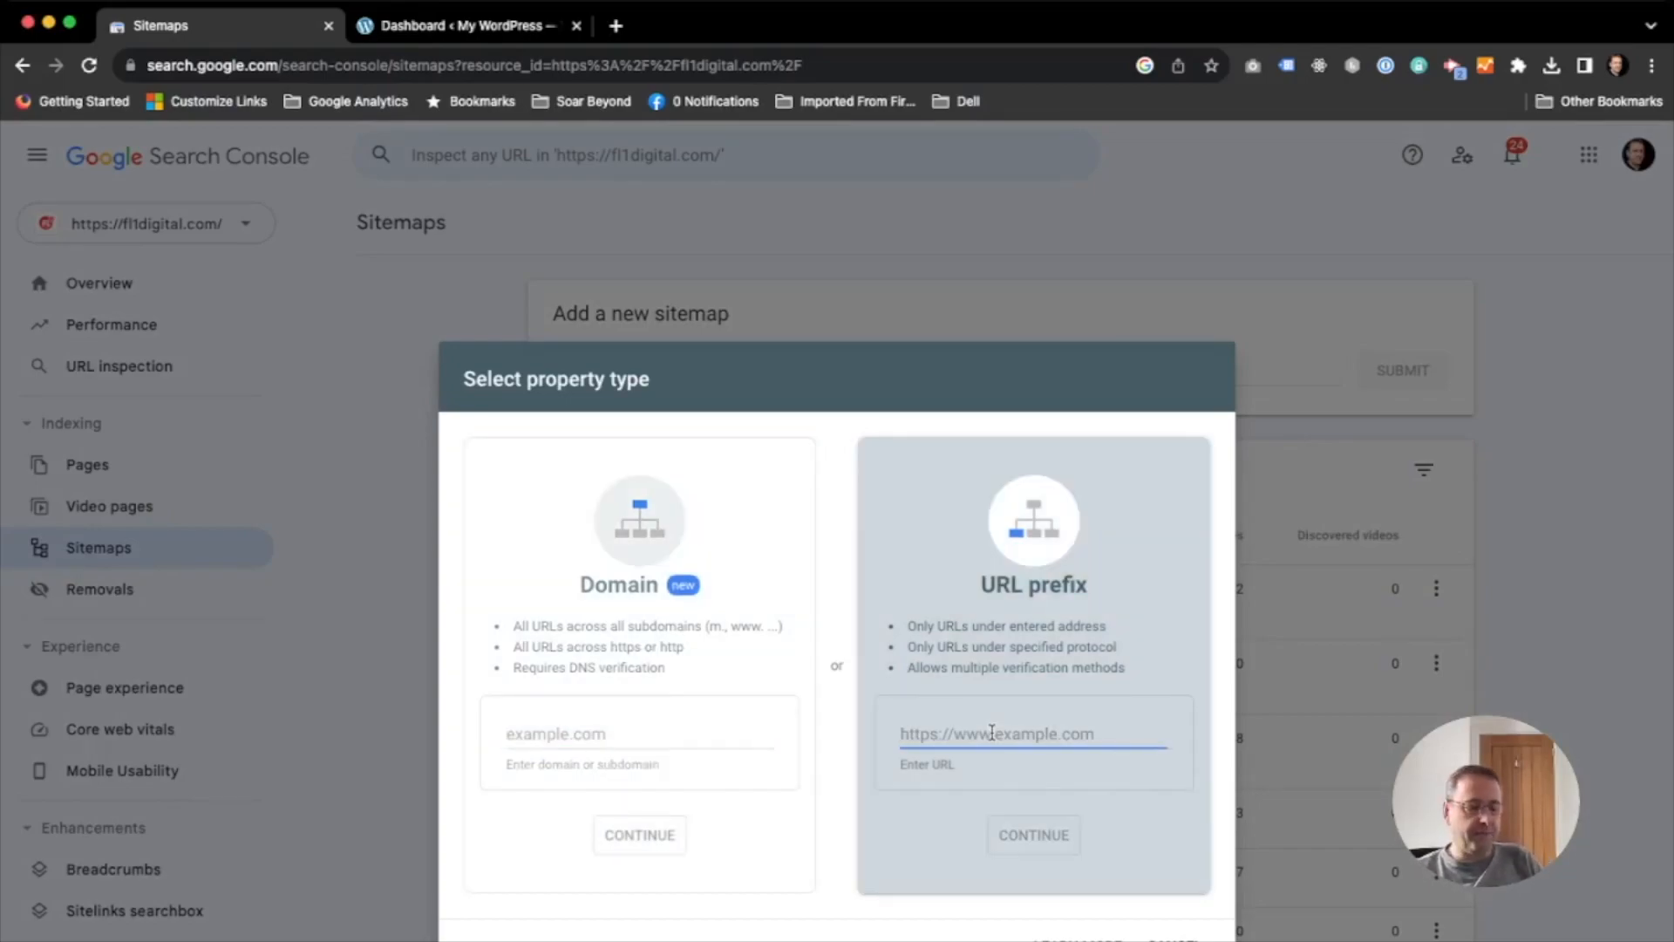
pyautogui.write('demo.fl1digital')
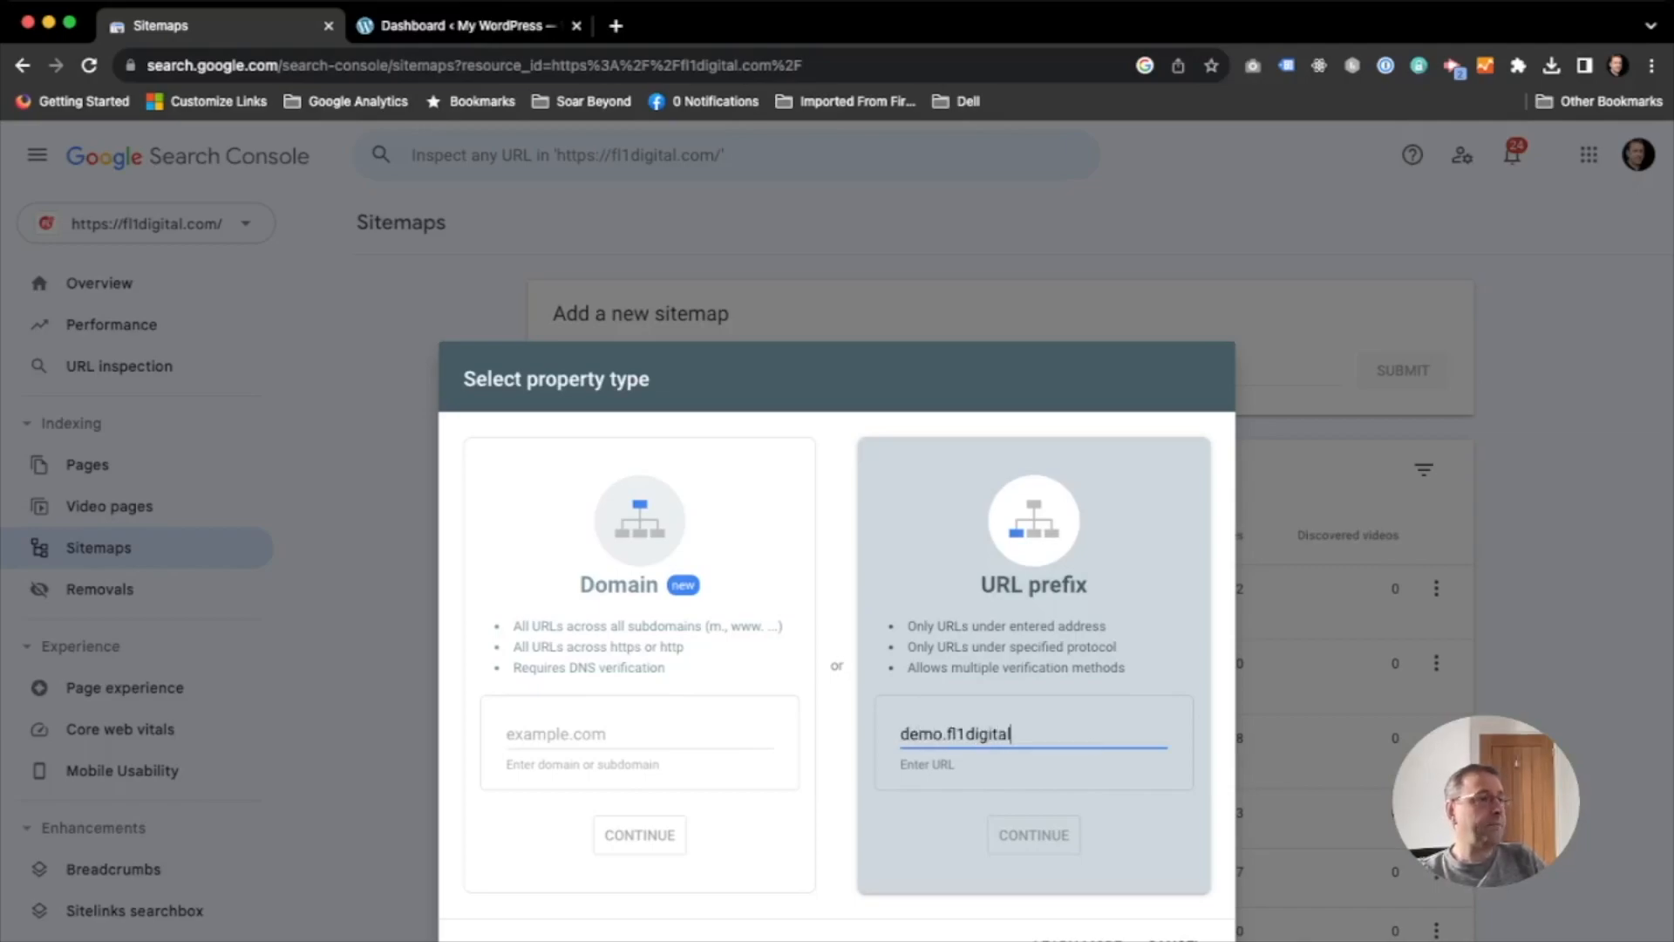
pyautogui.click(902, 734)
pyautogui.write('https')
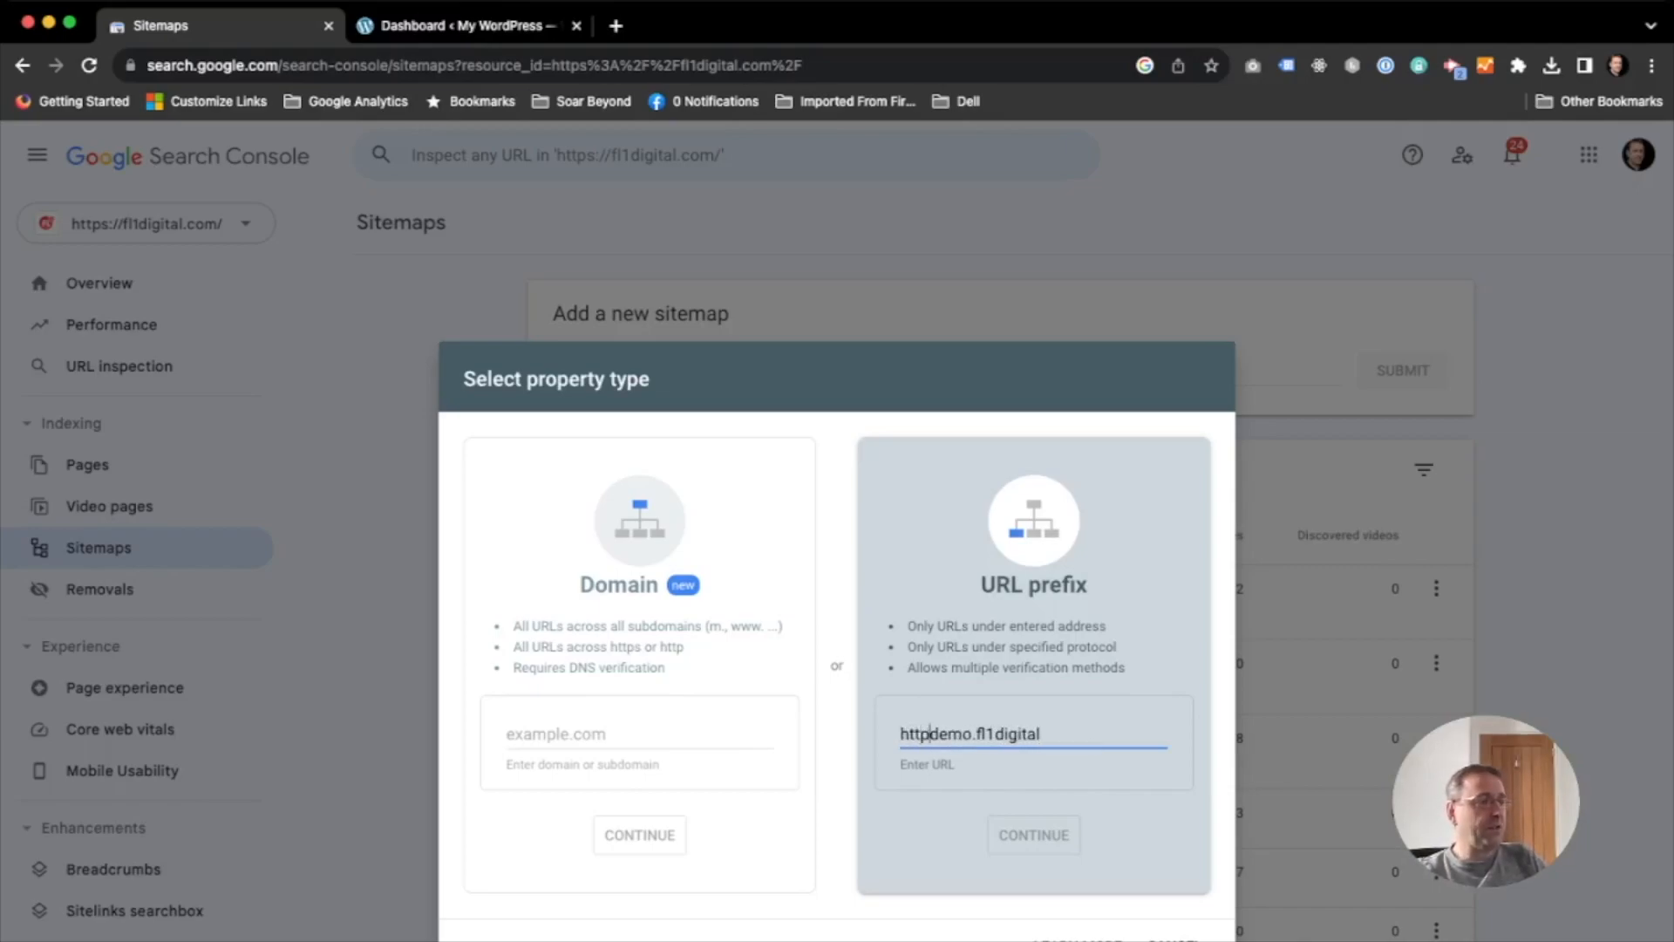
pyautogui.write('://')
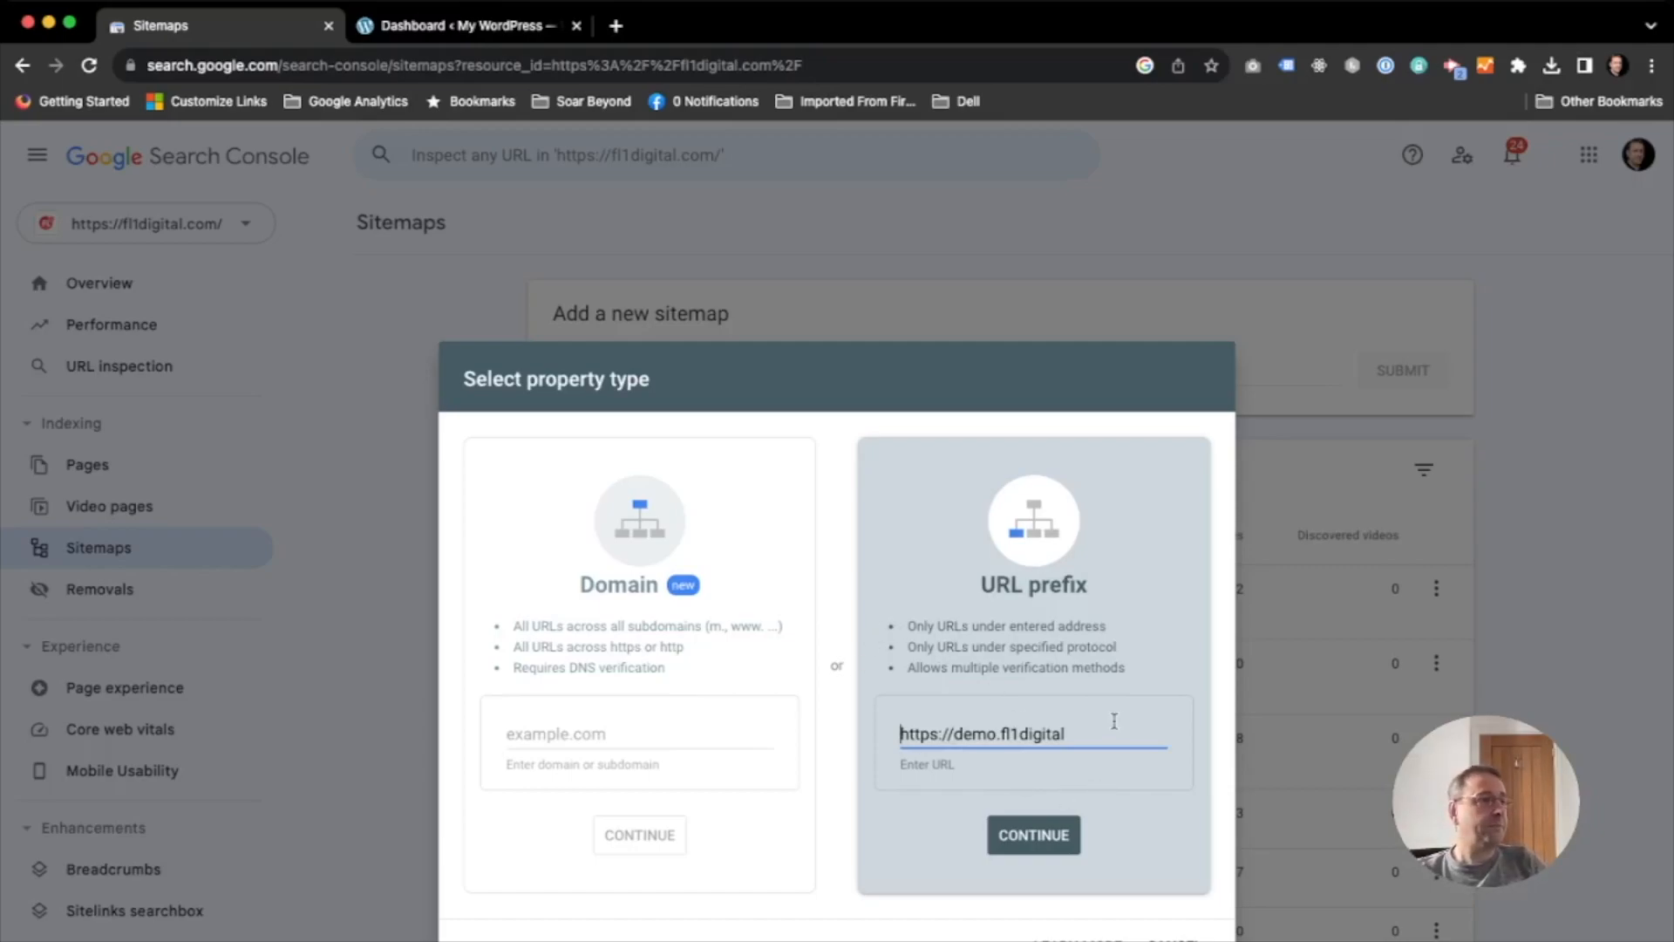
pyautogui.write('.com')
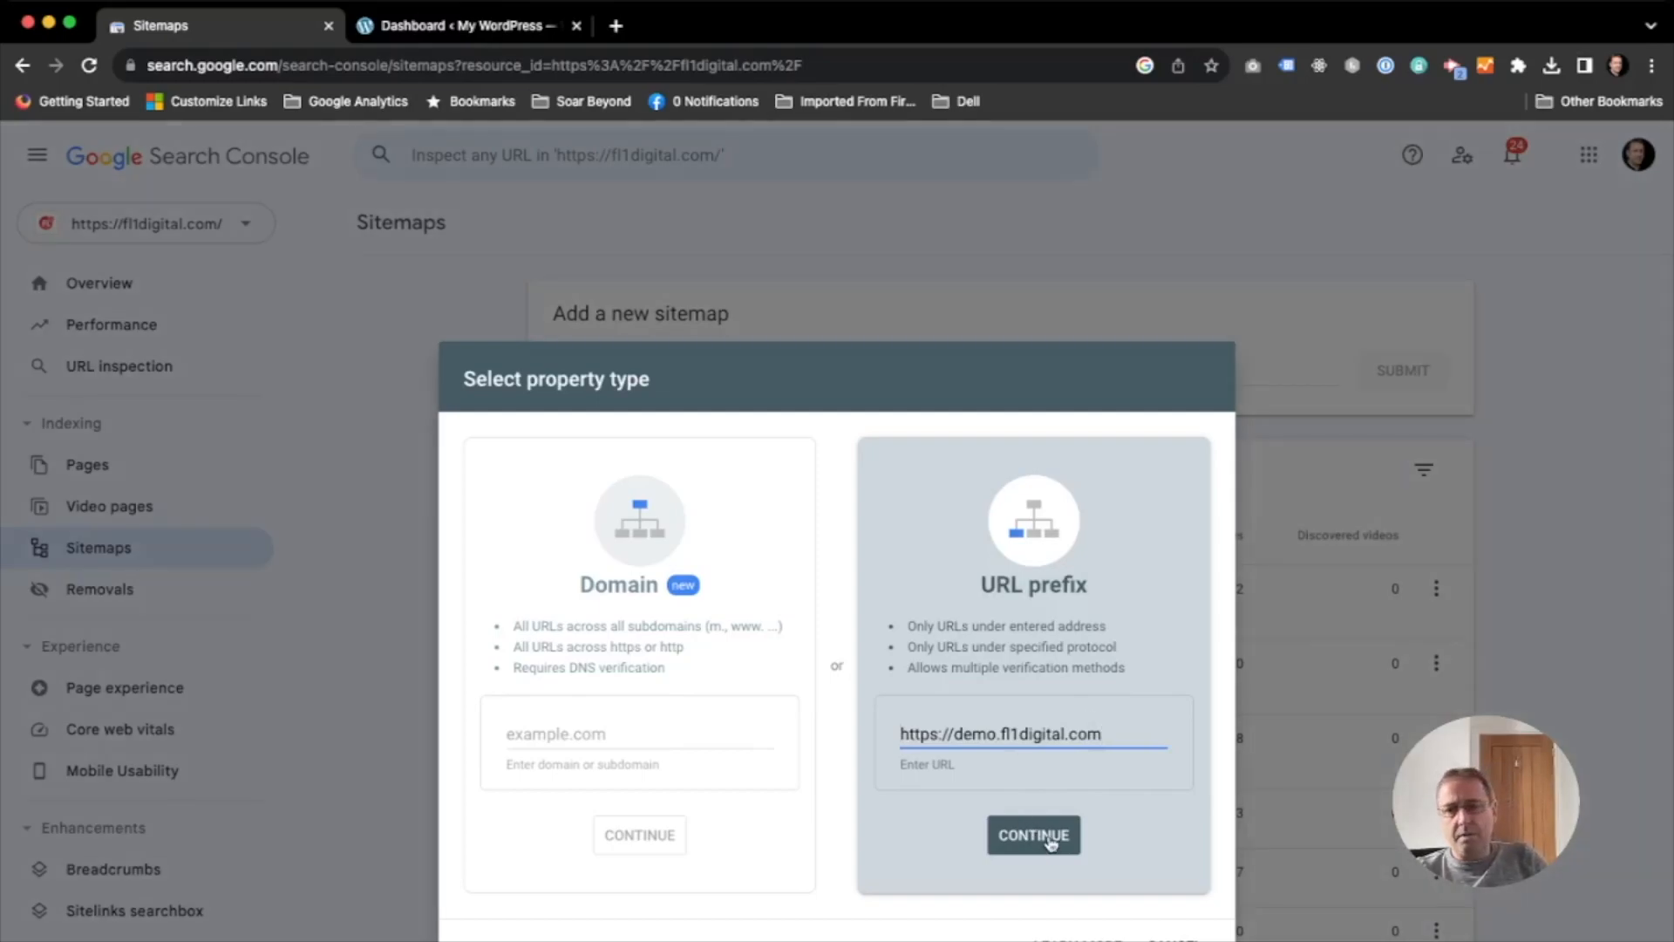
pyautogui.click(1052, 839)
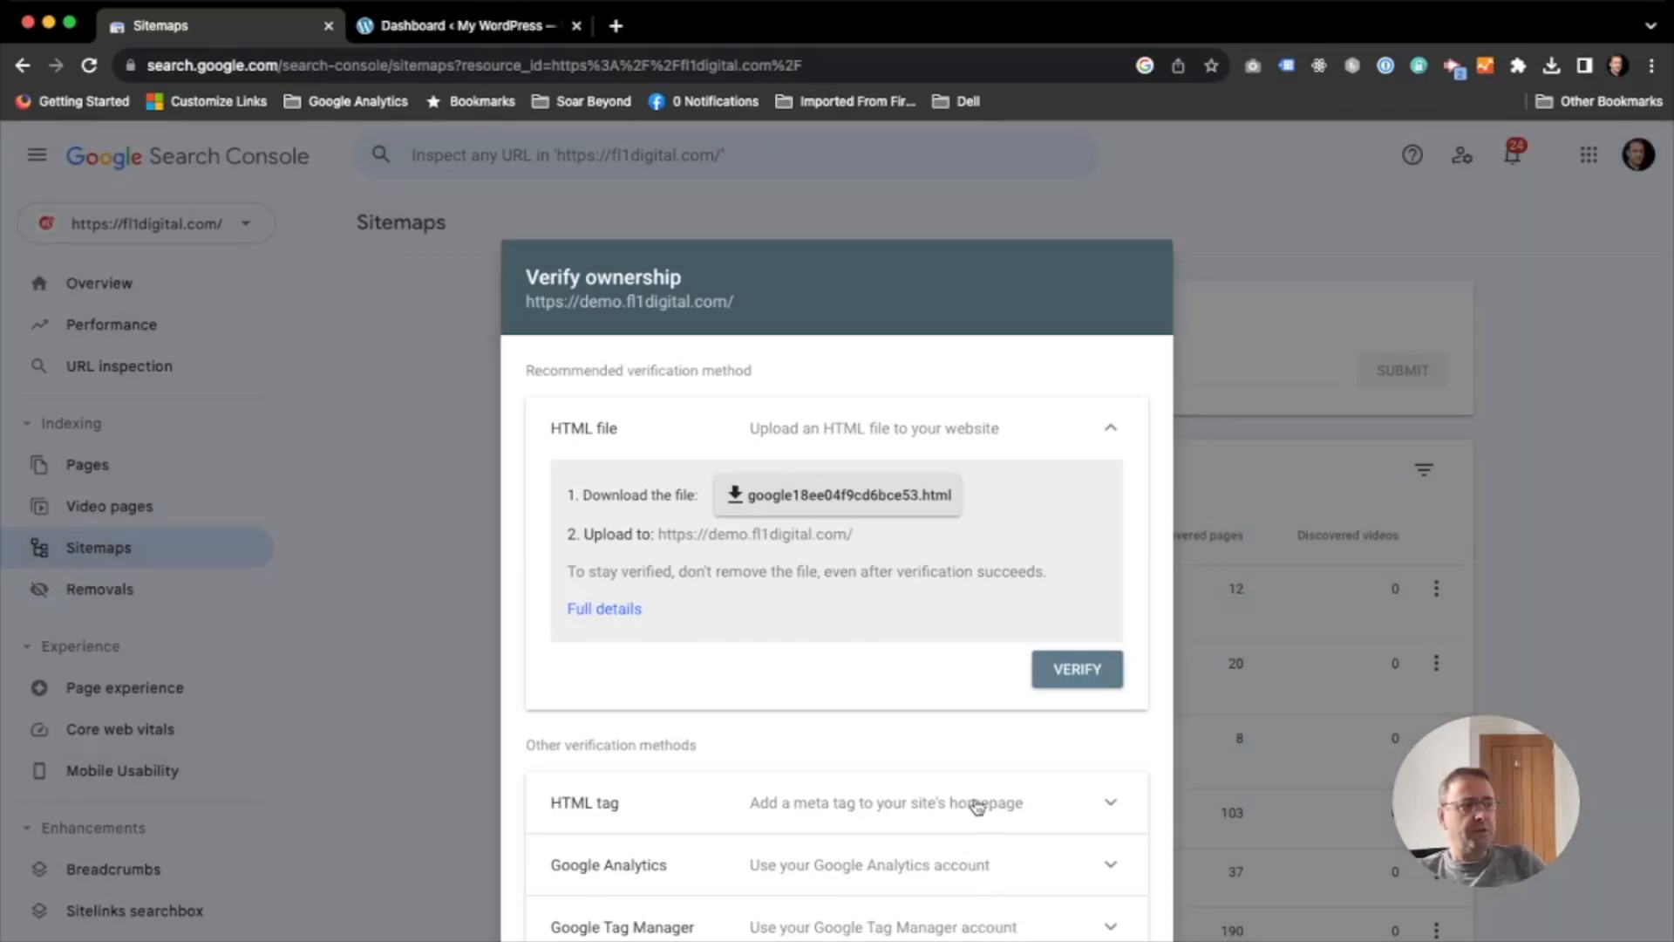
pyautogui.click(976, 806)
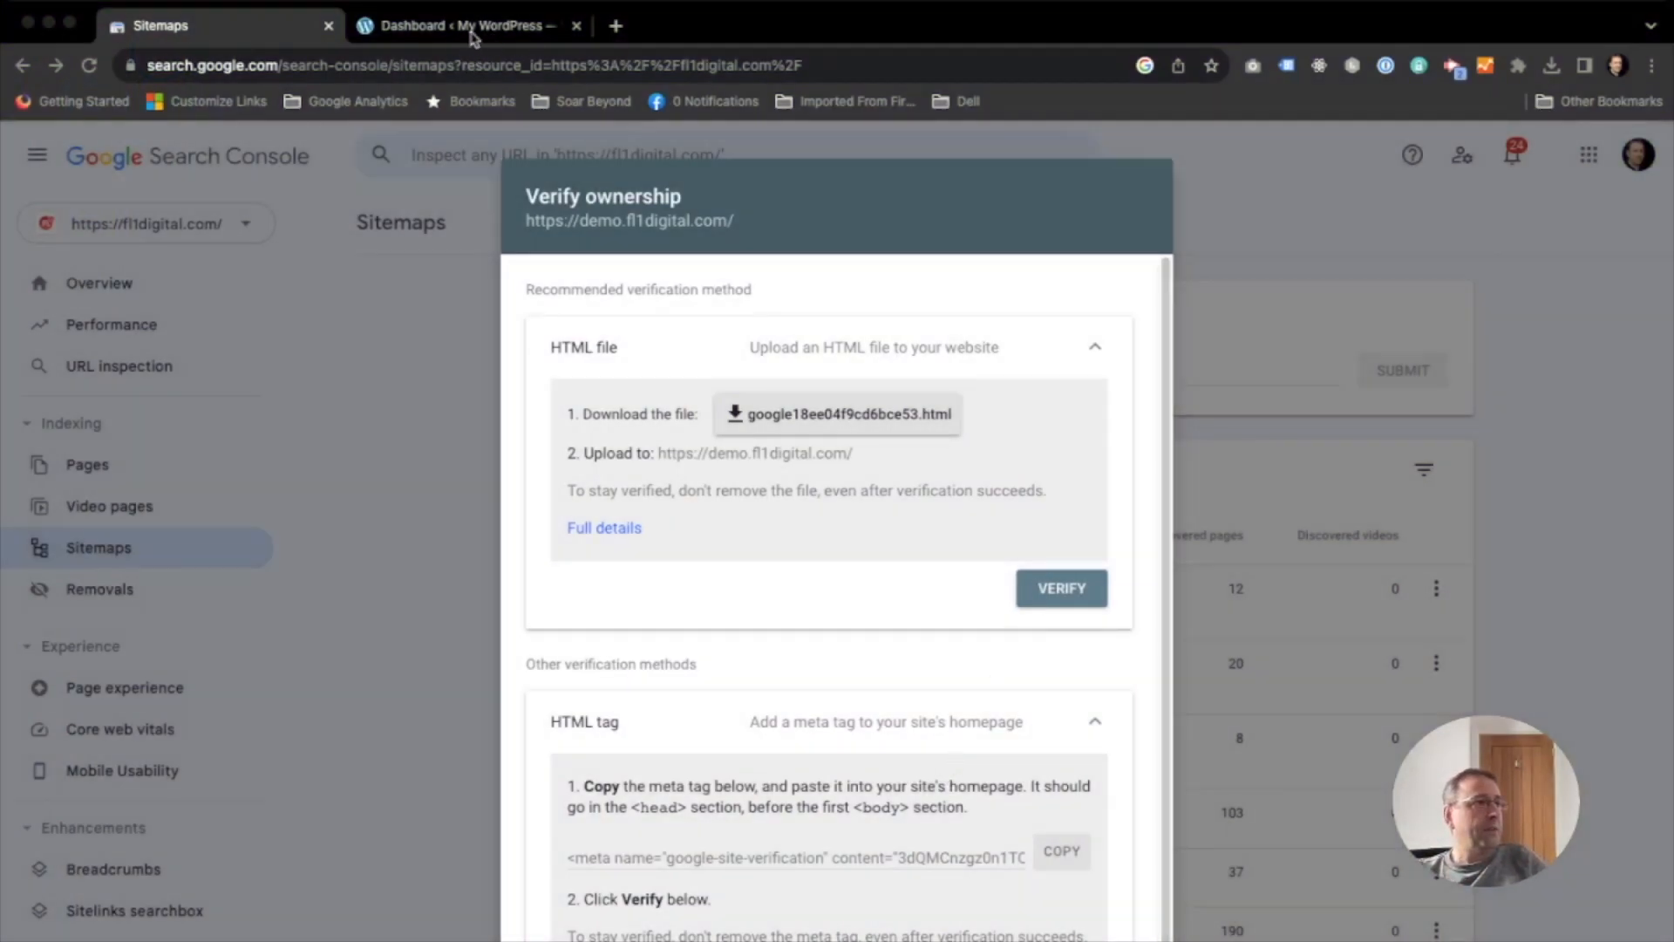
# - Switch to the WordPress dashboard, search for "headers and footers" plugins, and install and activate Insert Headers And Footers by WPBrigade
pyautogui.click(471, 26)
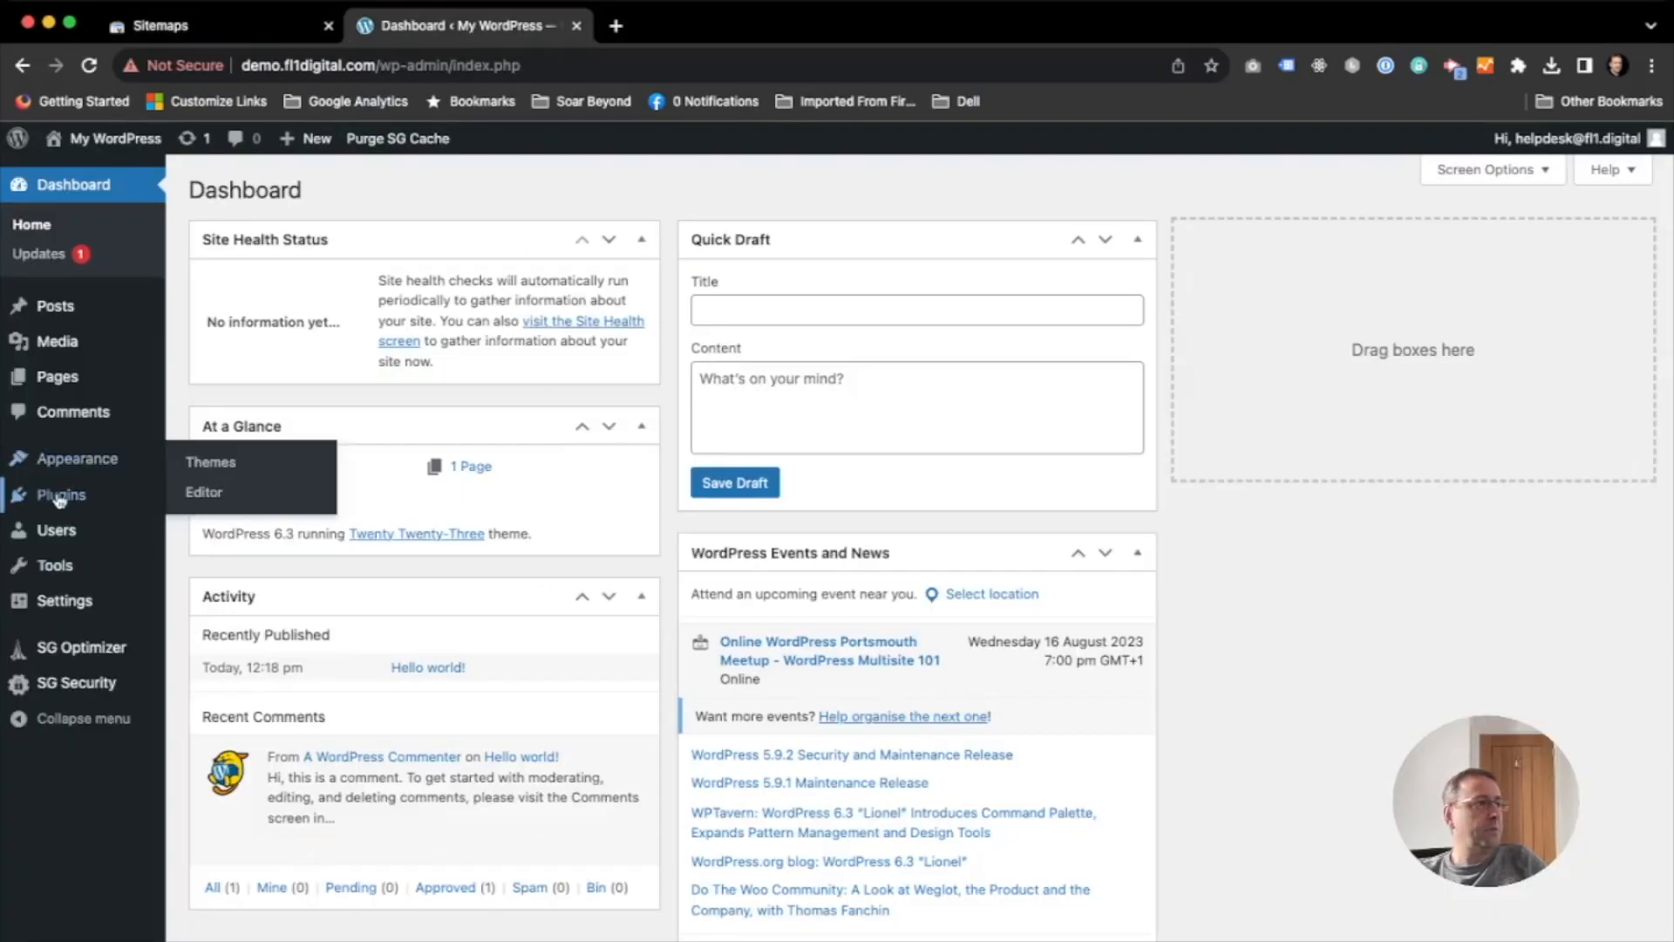
pyautogui.moveTo(54, 494)
pyautogui.click(269, 498)
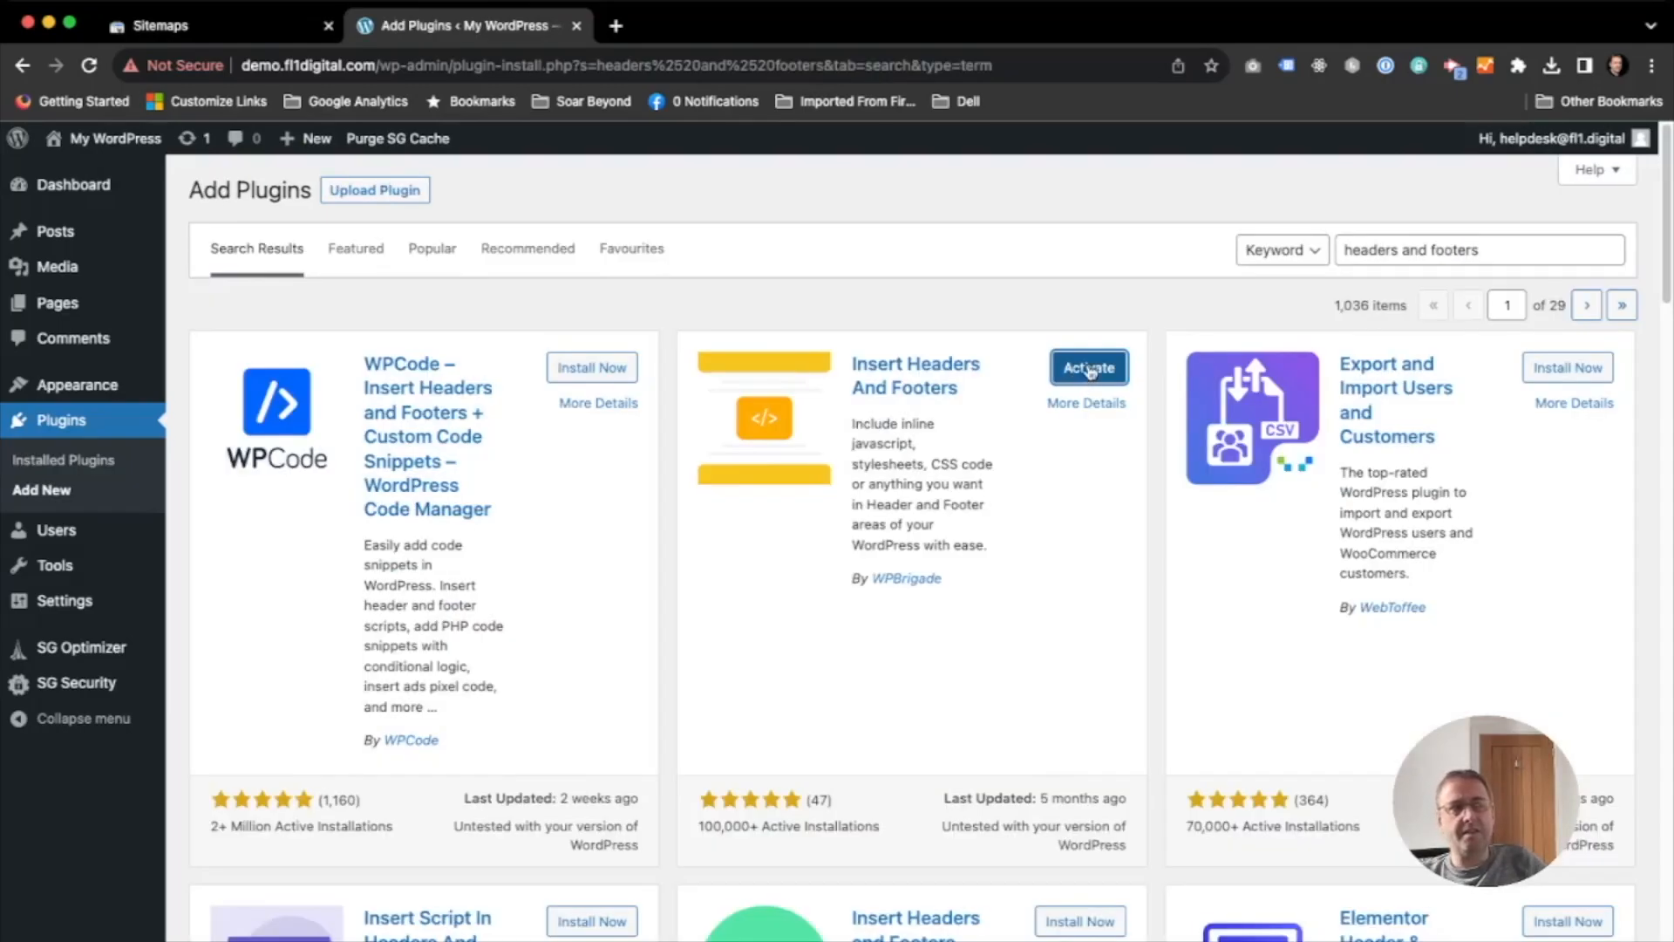
pyautogui.click(1091, 371)
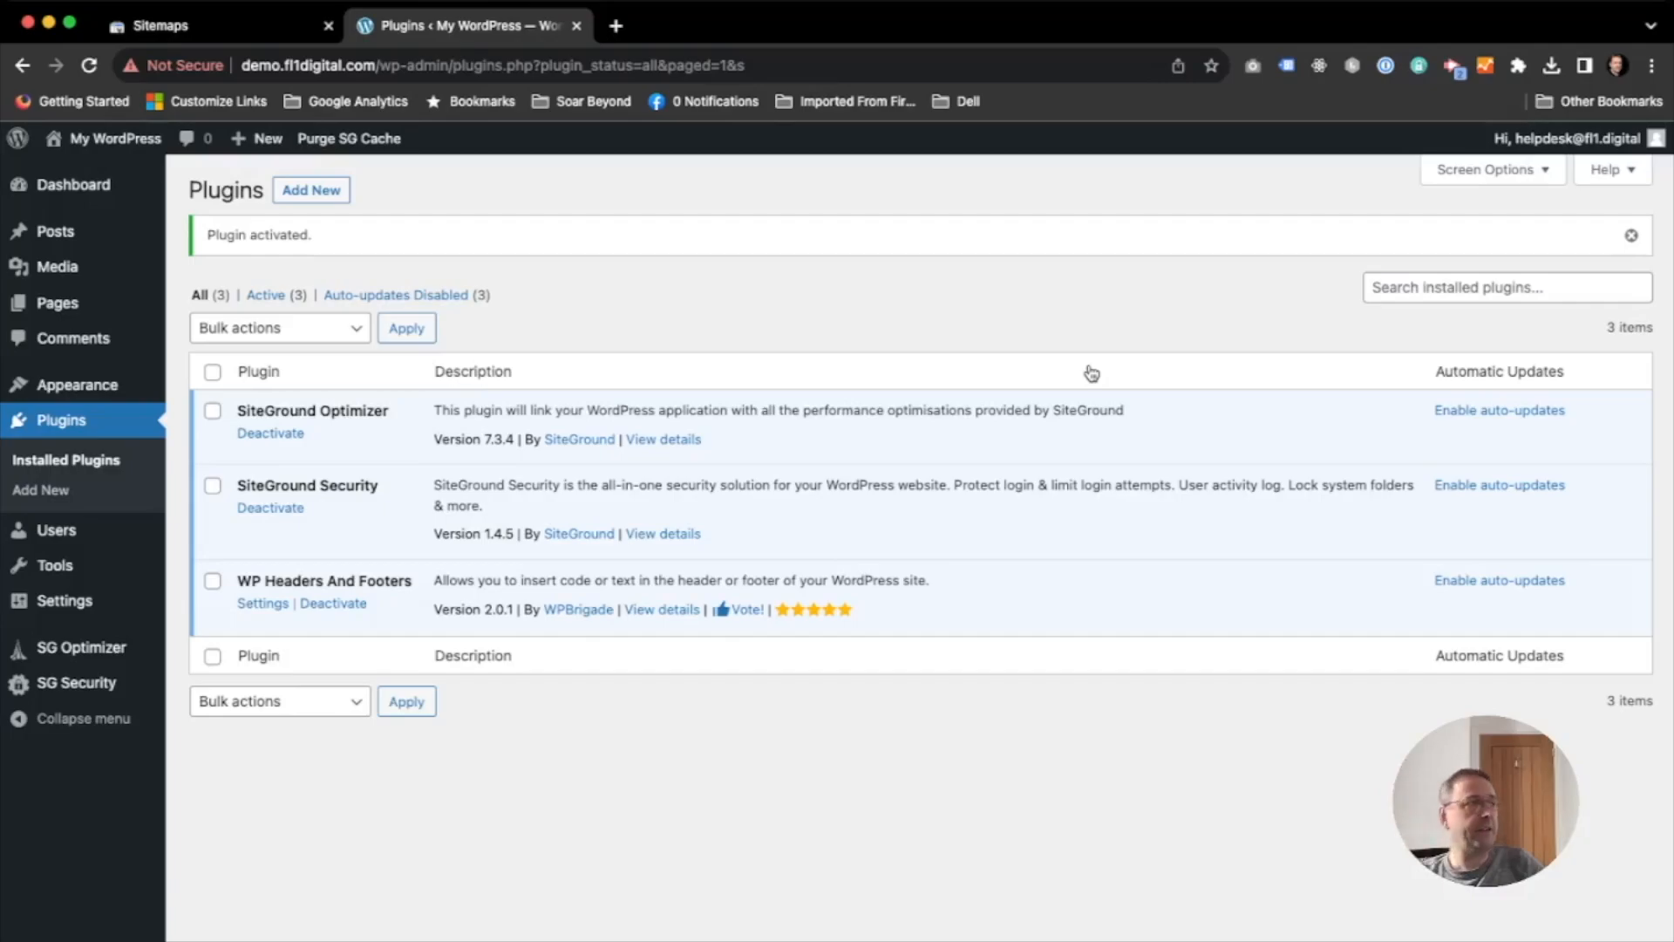
# - Paste the Google site verification meta tag into the header scripts of WP Headers and Footers and save the settings
pyautogui.moveTo(66, 595)
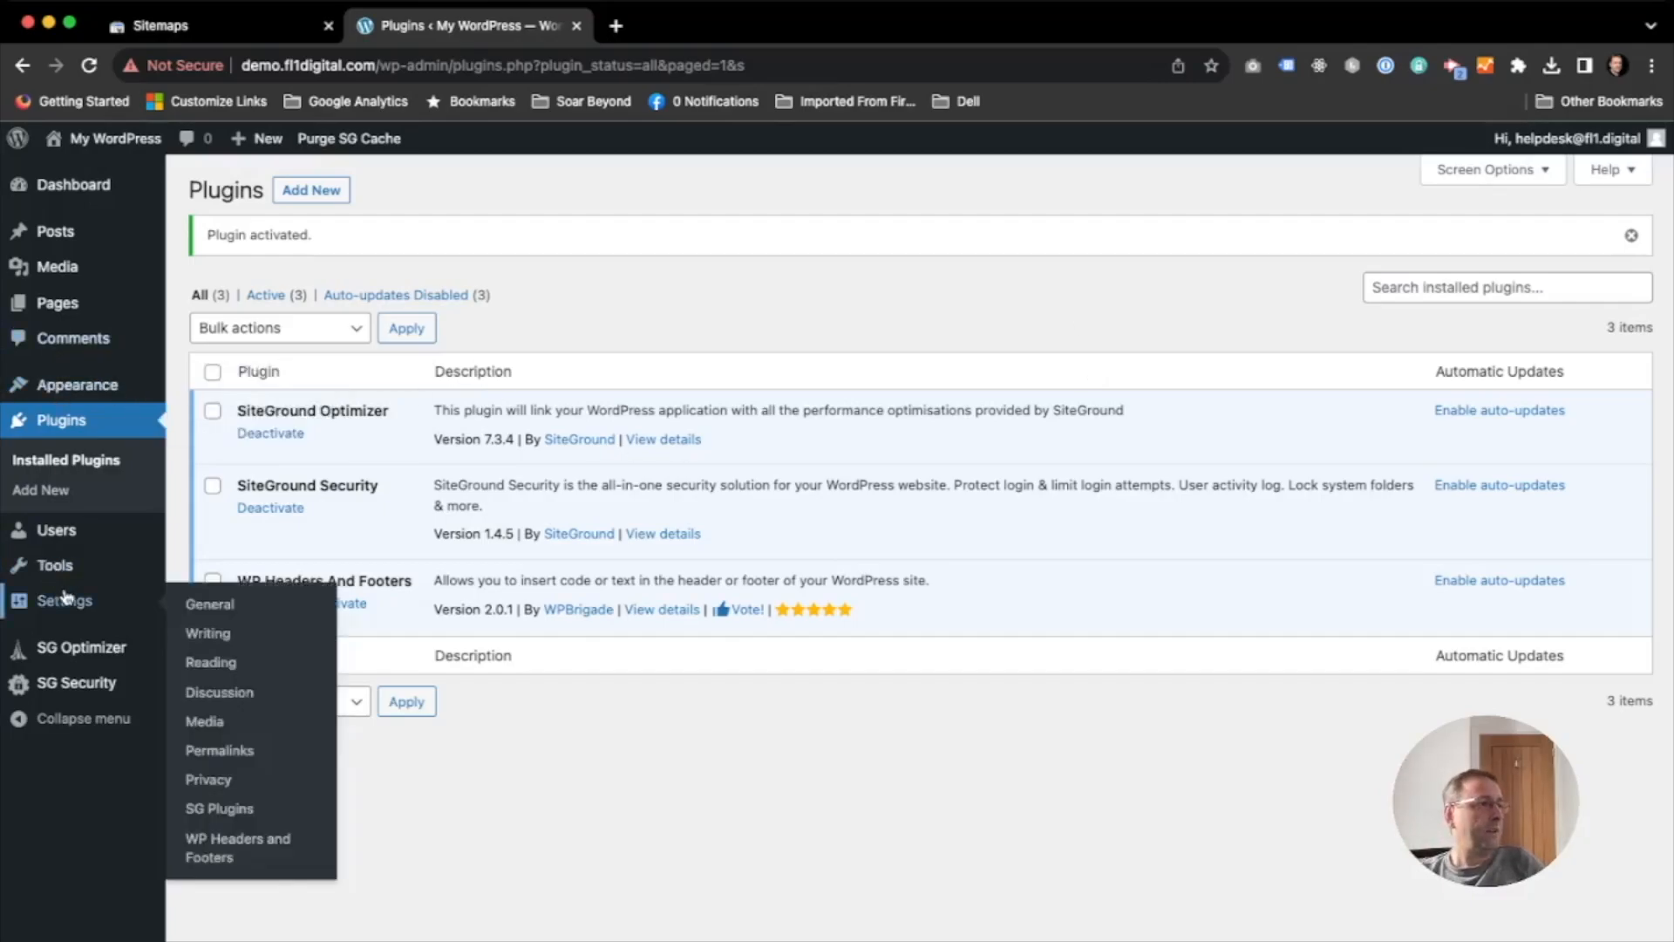
pyautogui.click(236, 845)
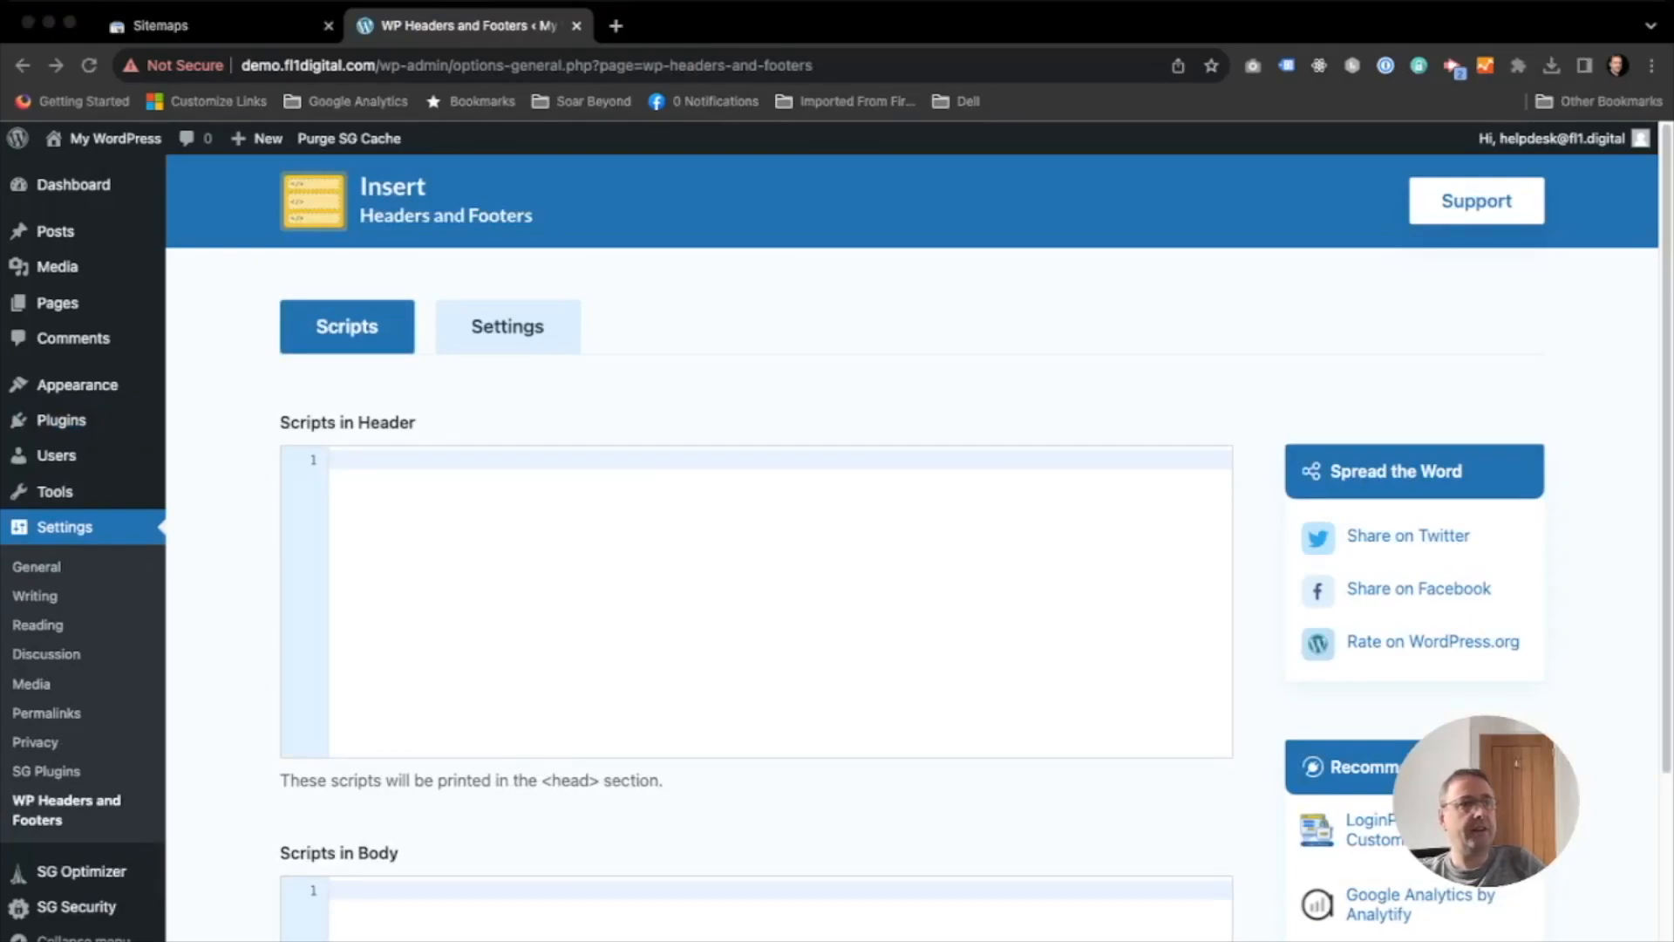
pyautogui.click(438, 562)
pyautogui.press('super+v')
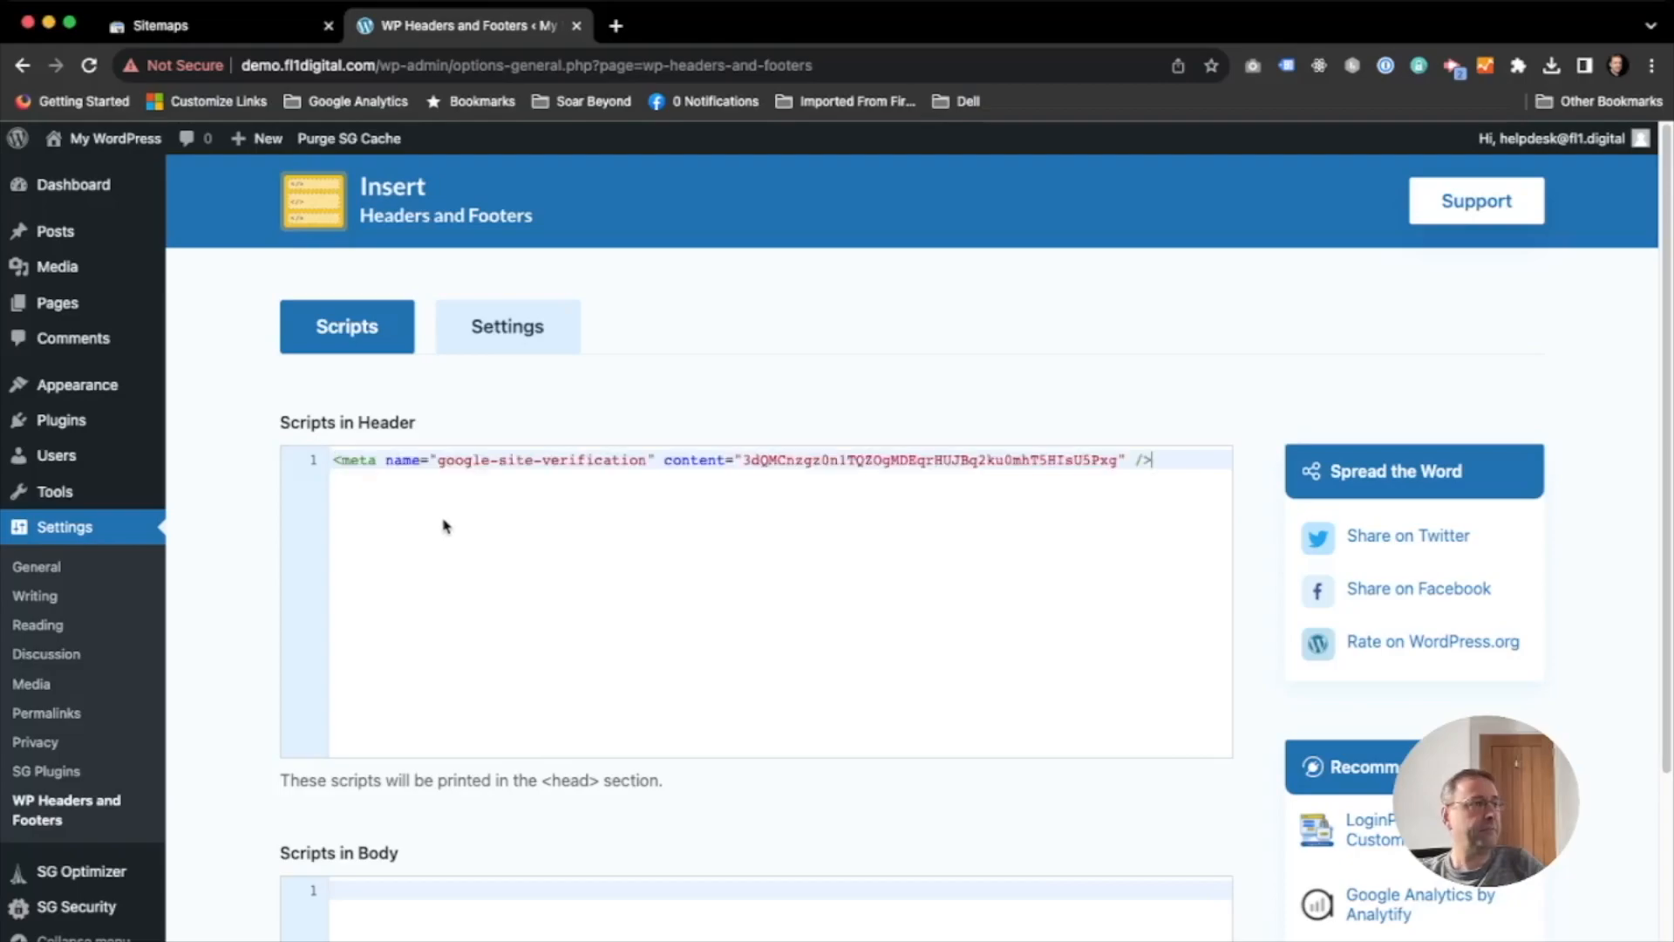
pyautogui.scroll(-8, 906, 432)
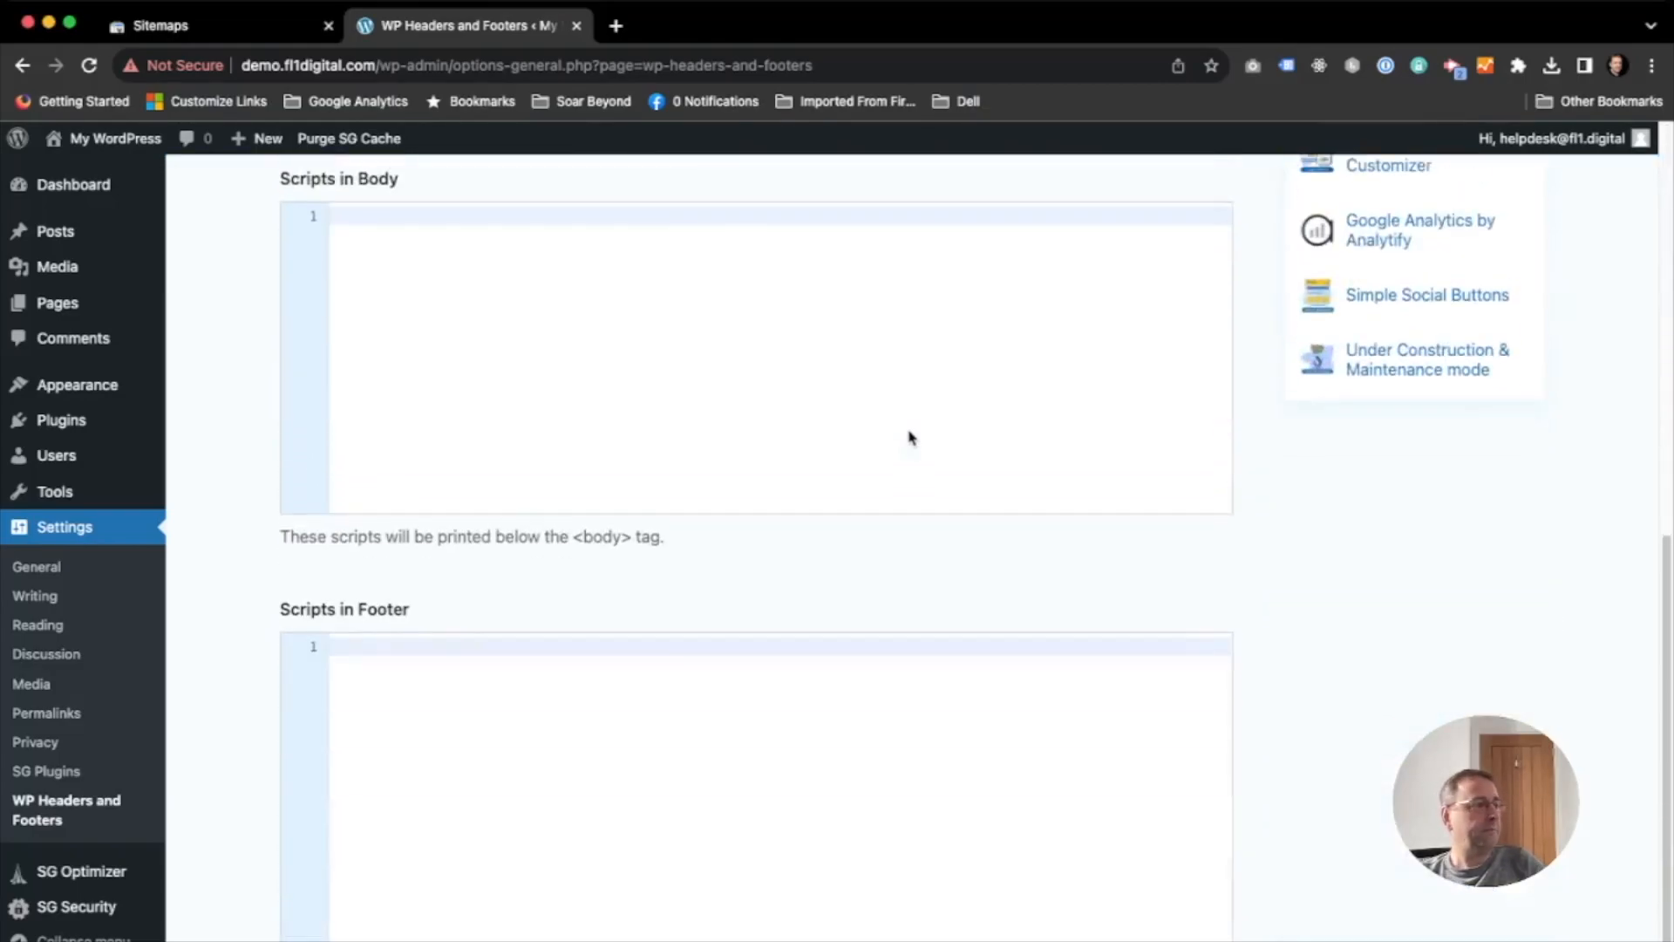
pyautogui.click(349, 941)
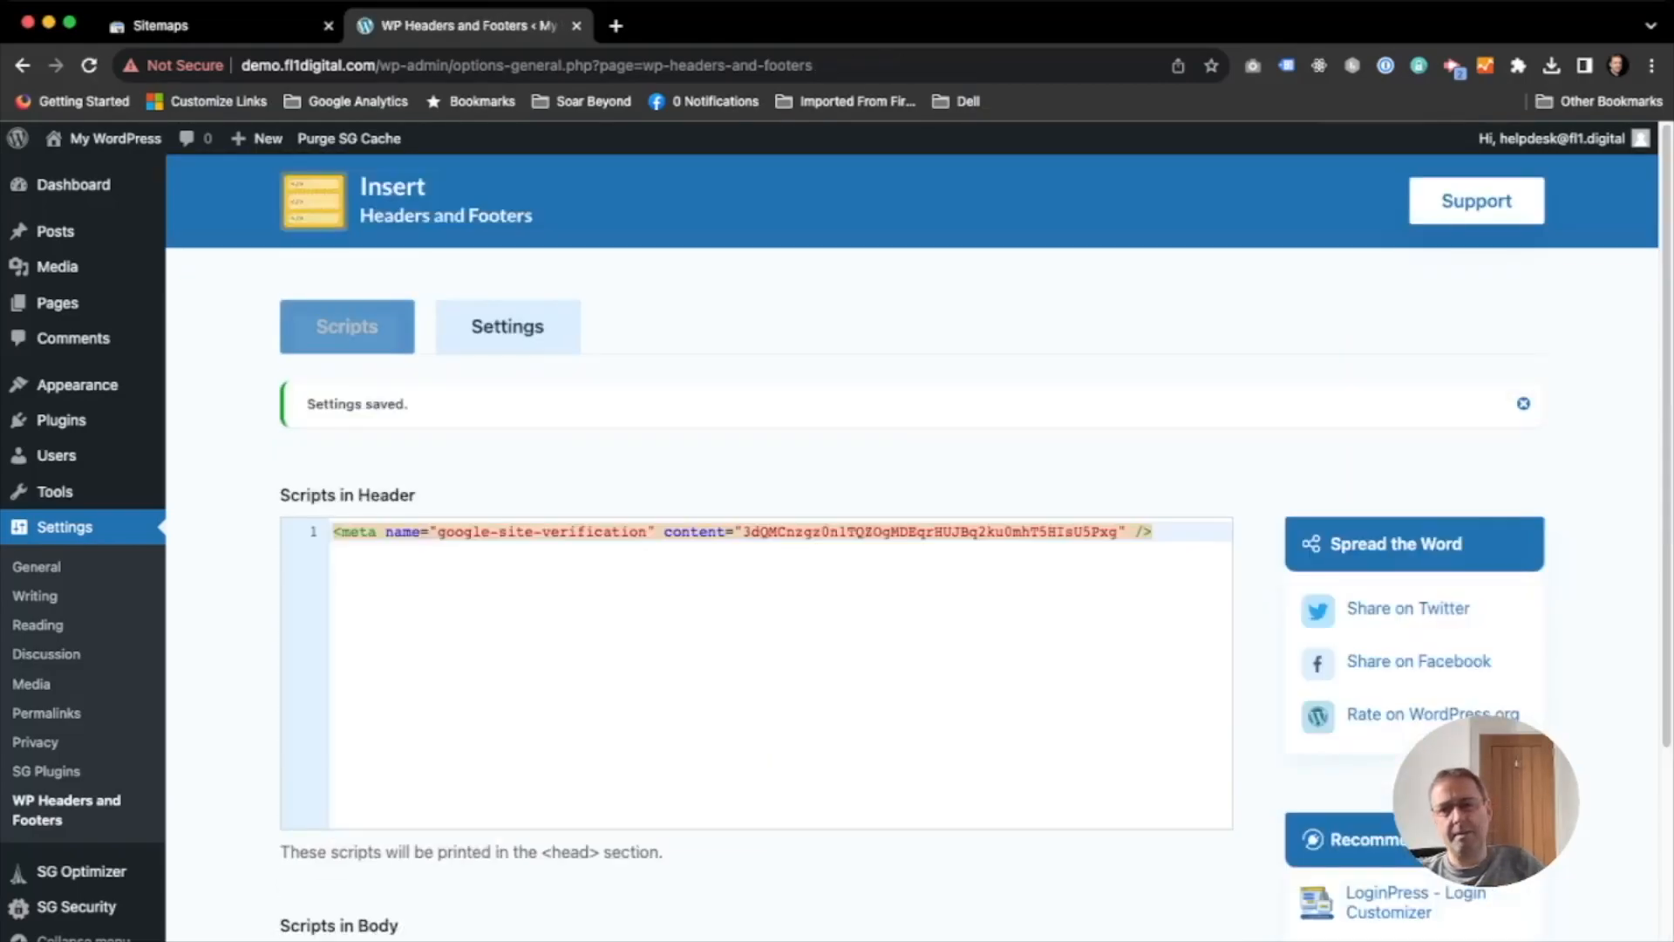
# - Return to Search Console, verify ownership of the demo site and close the confirmation
pyautogui.click(180, 19)
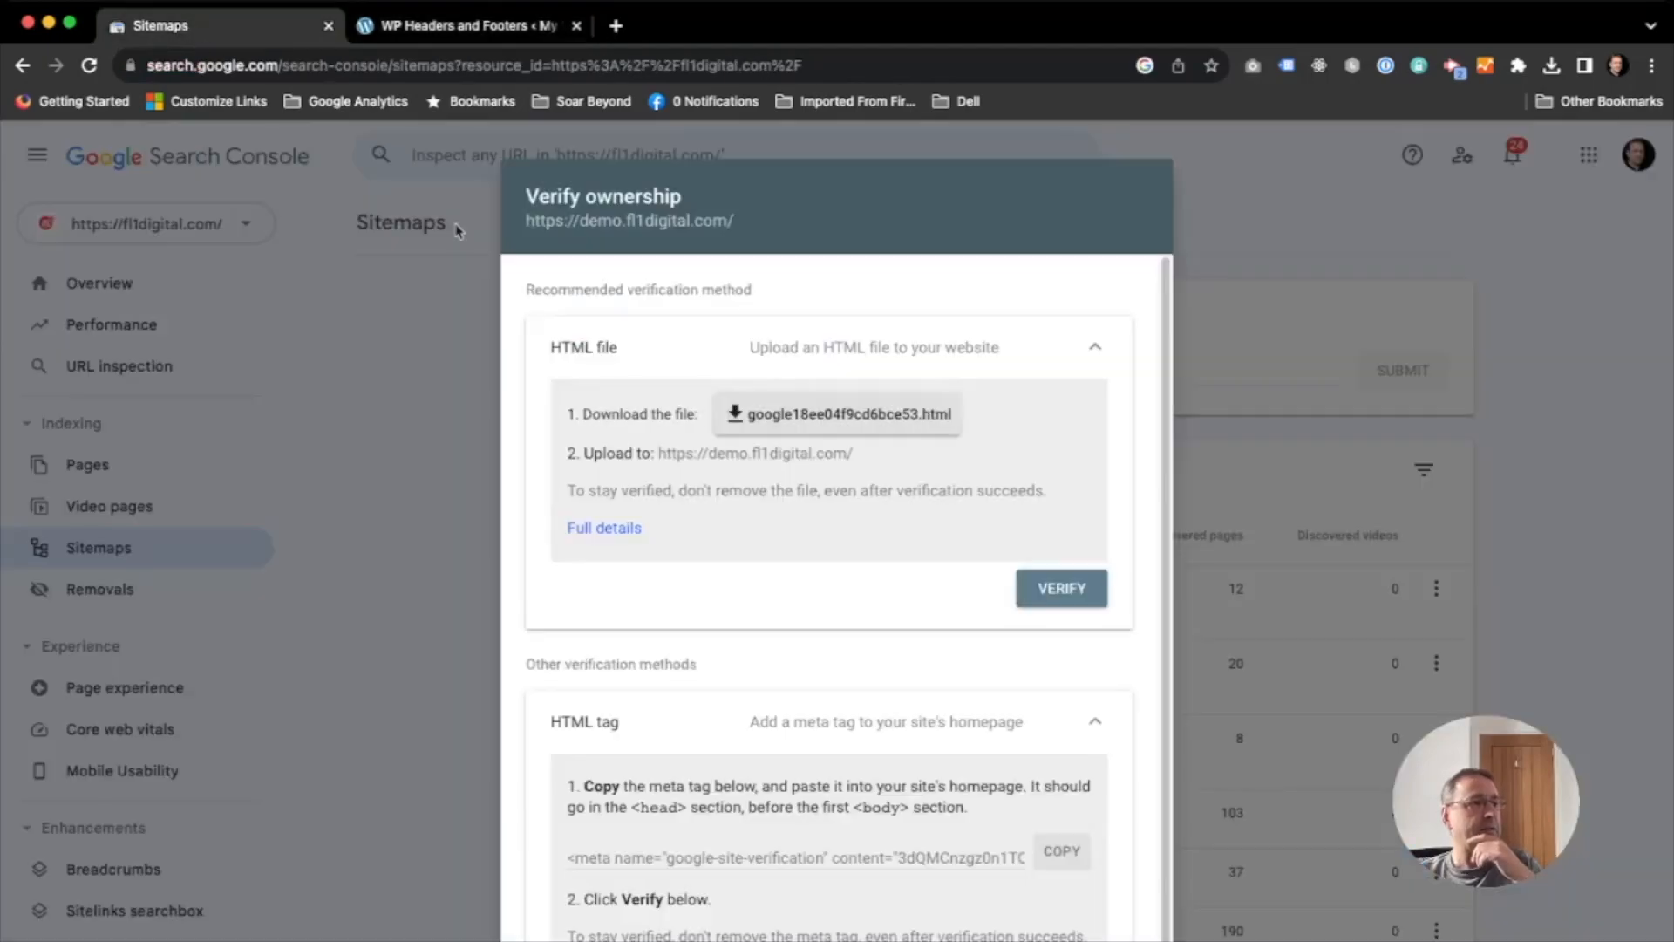
pyautogui.click(1061, 589)
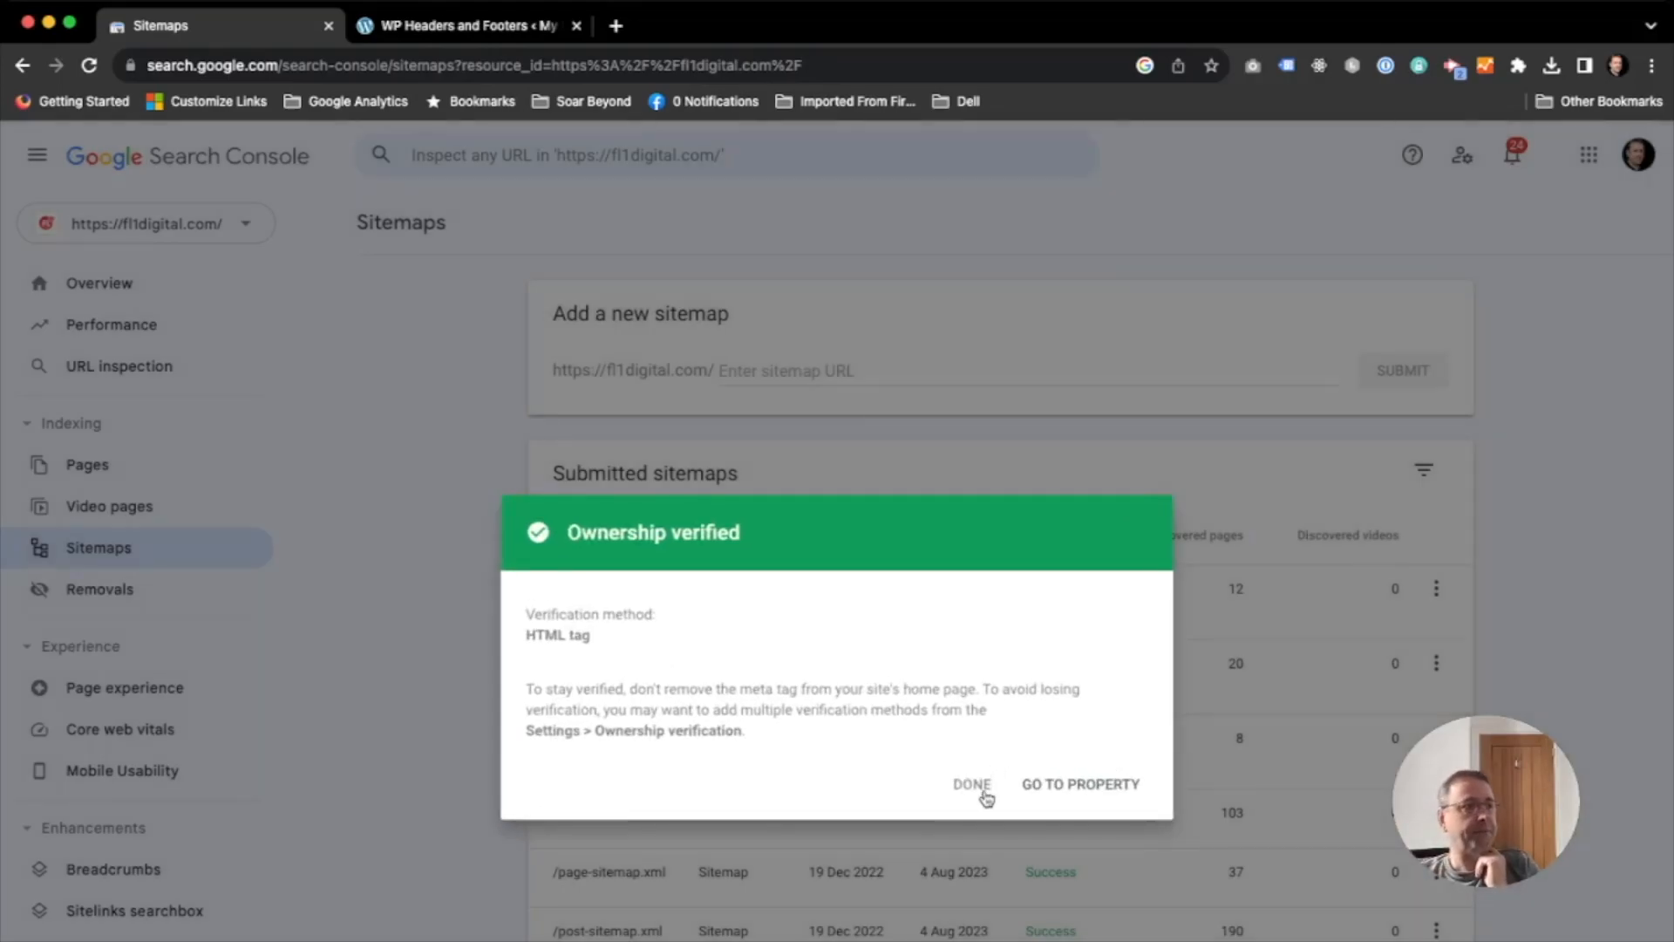
pyautogui.click(975, 785)
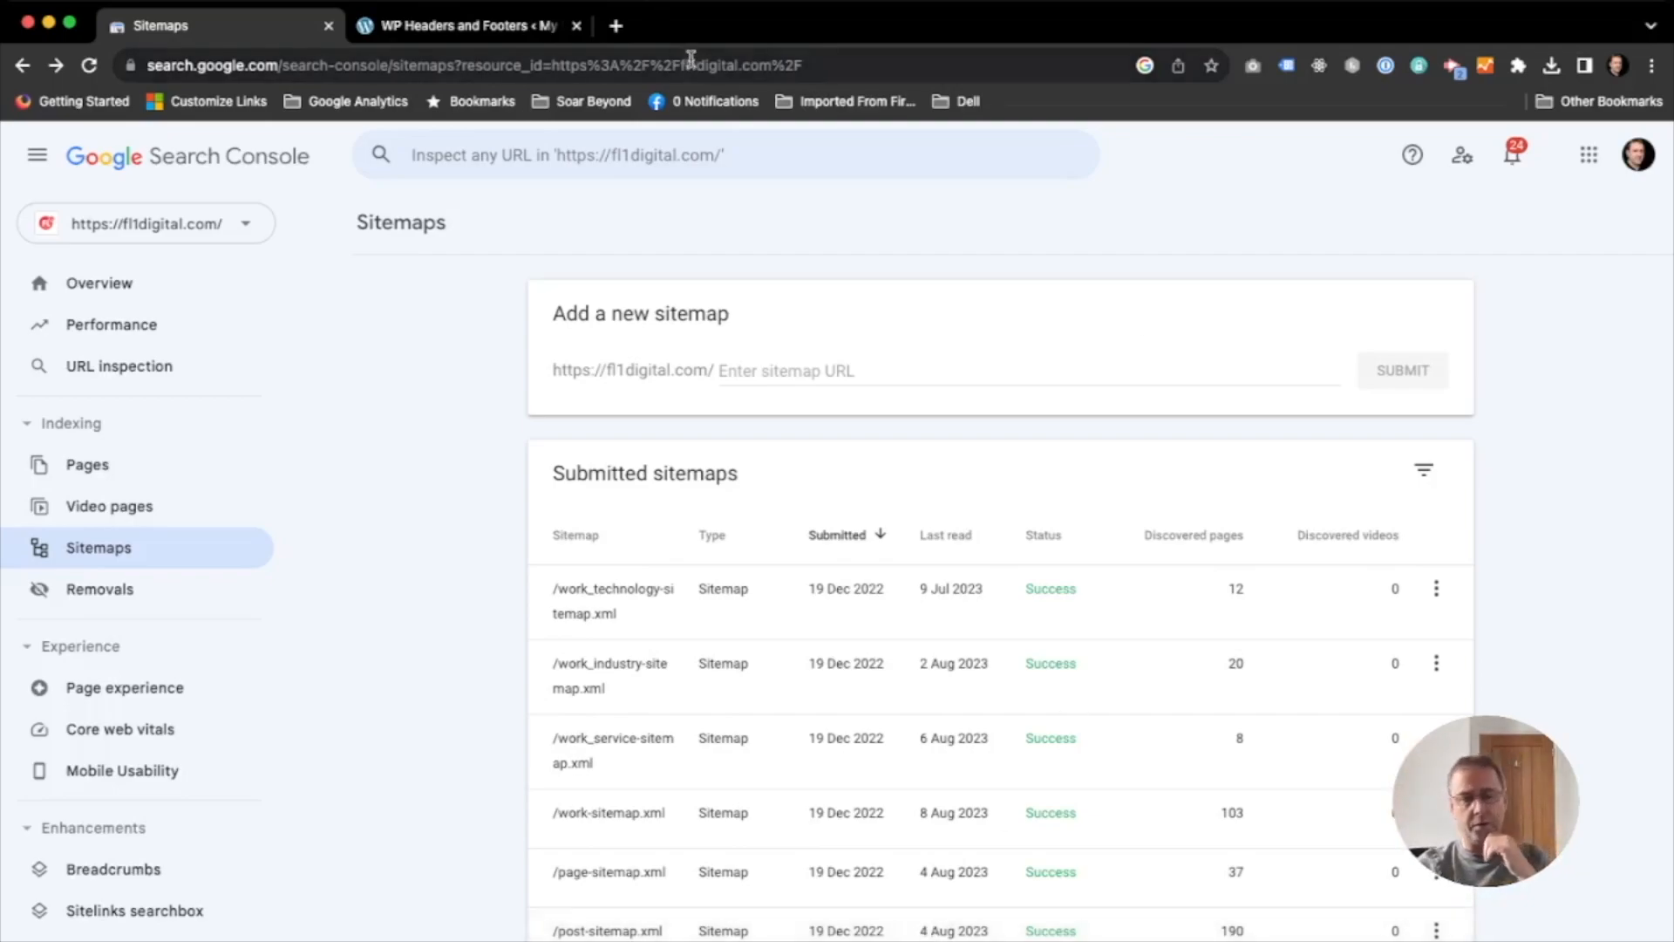
# - Switch back to WordPress and deactivate the WP Headers And Footers plugin
pyautogui.click(471, 25)
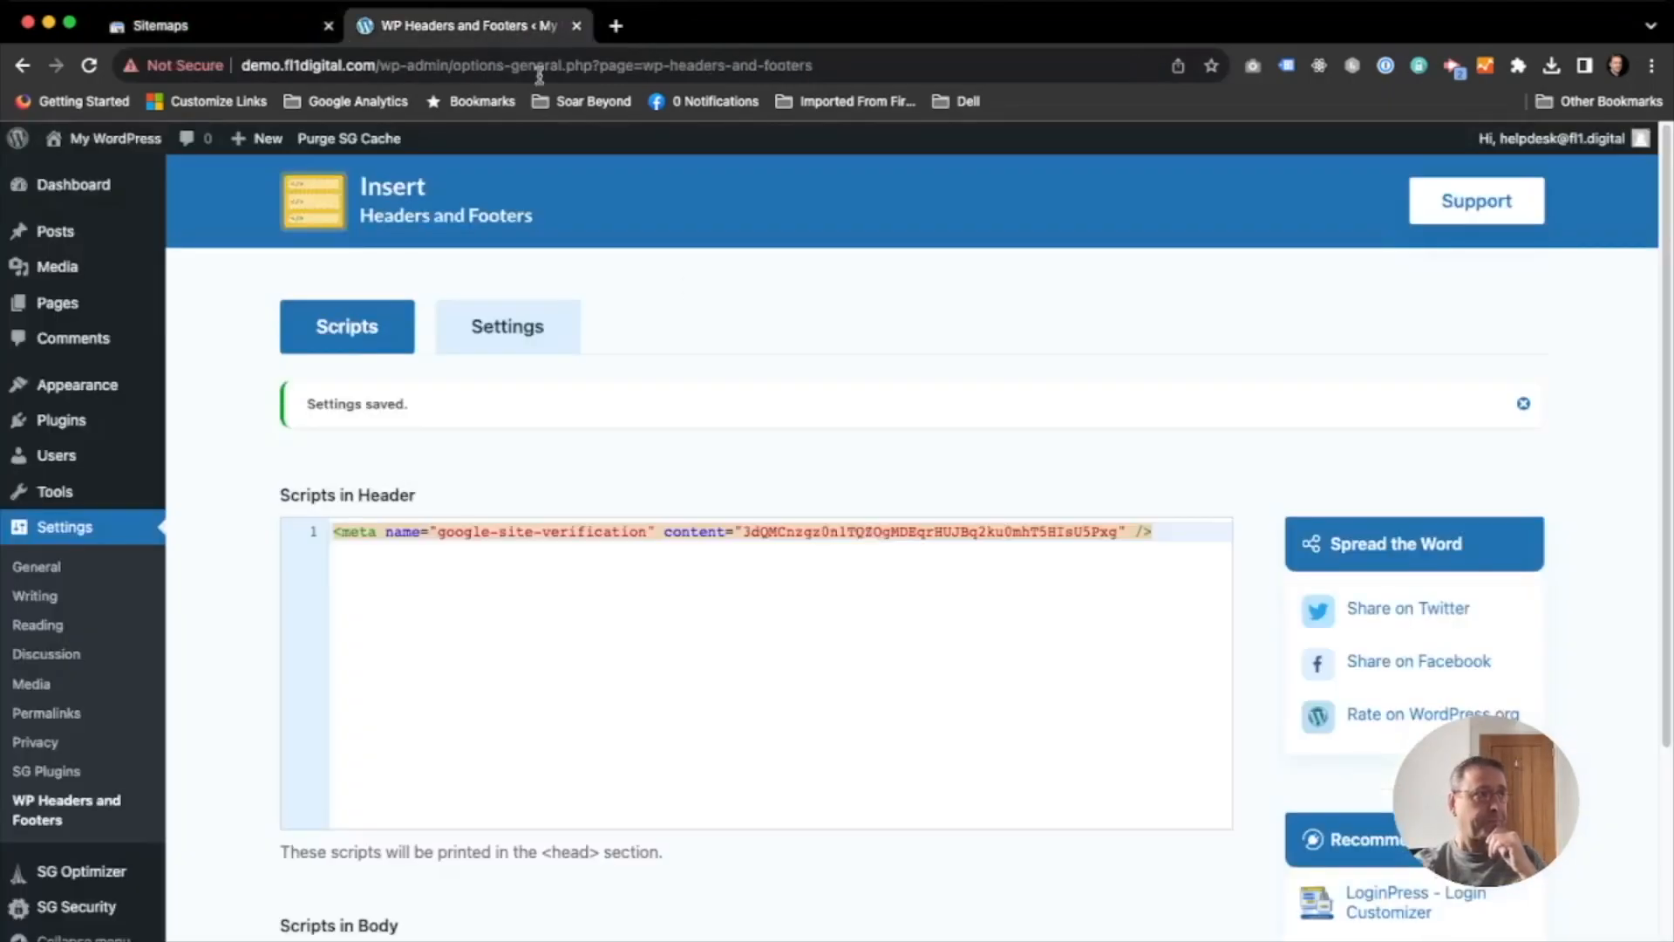
pyautogui.click(84, 422)
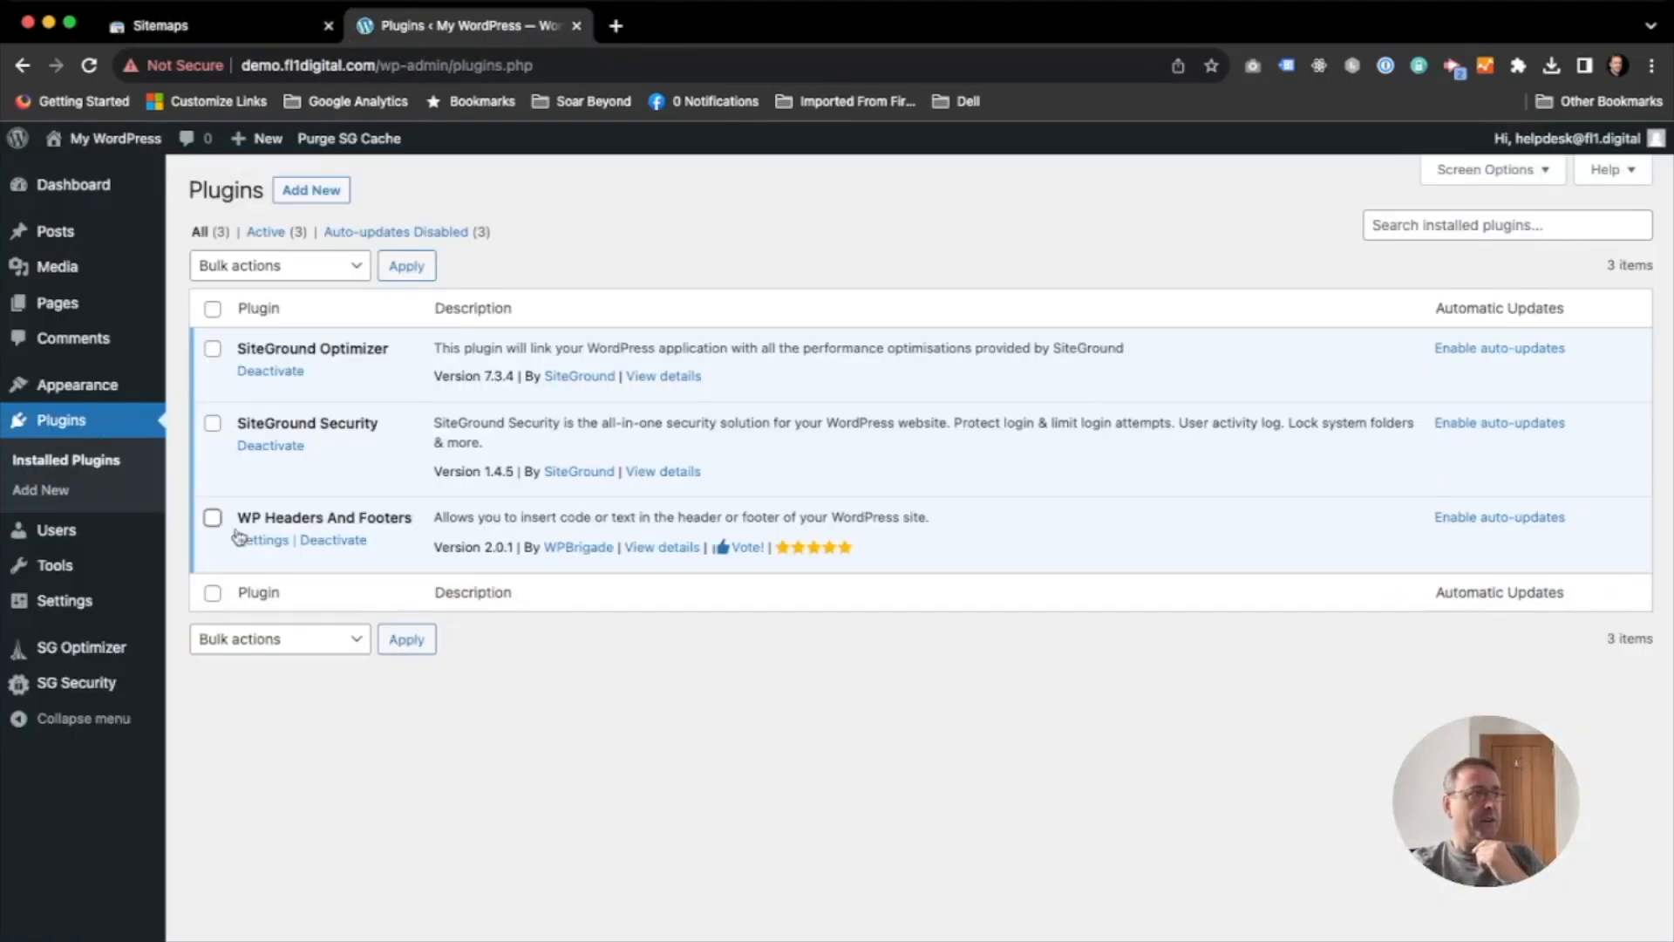
pyautogui.click(352, 541)
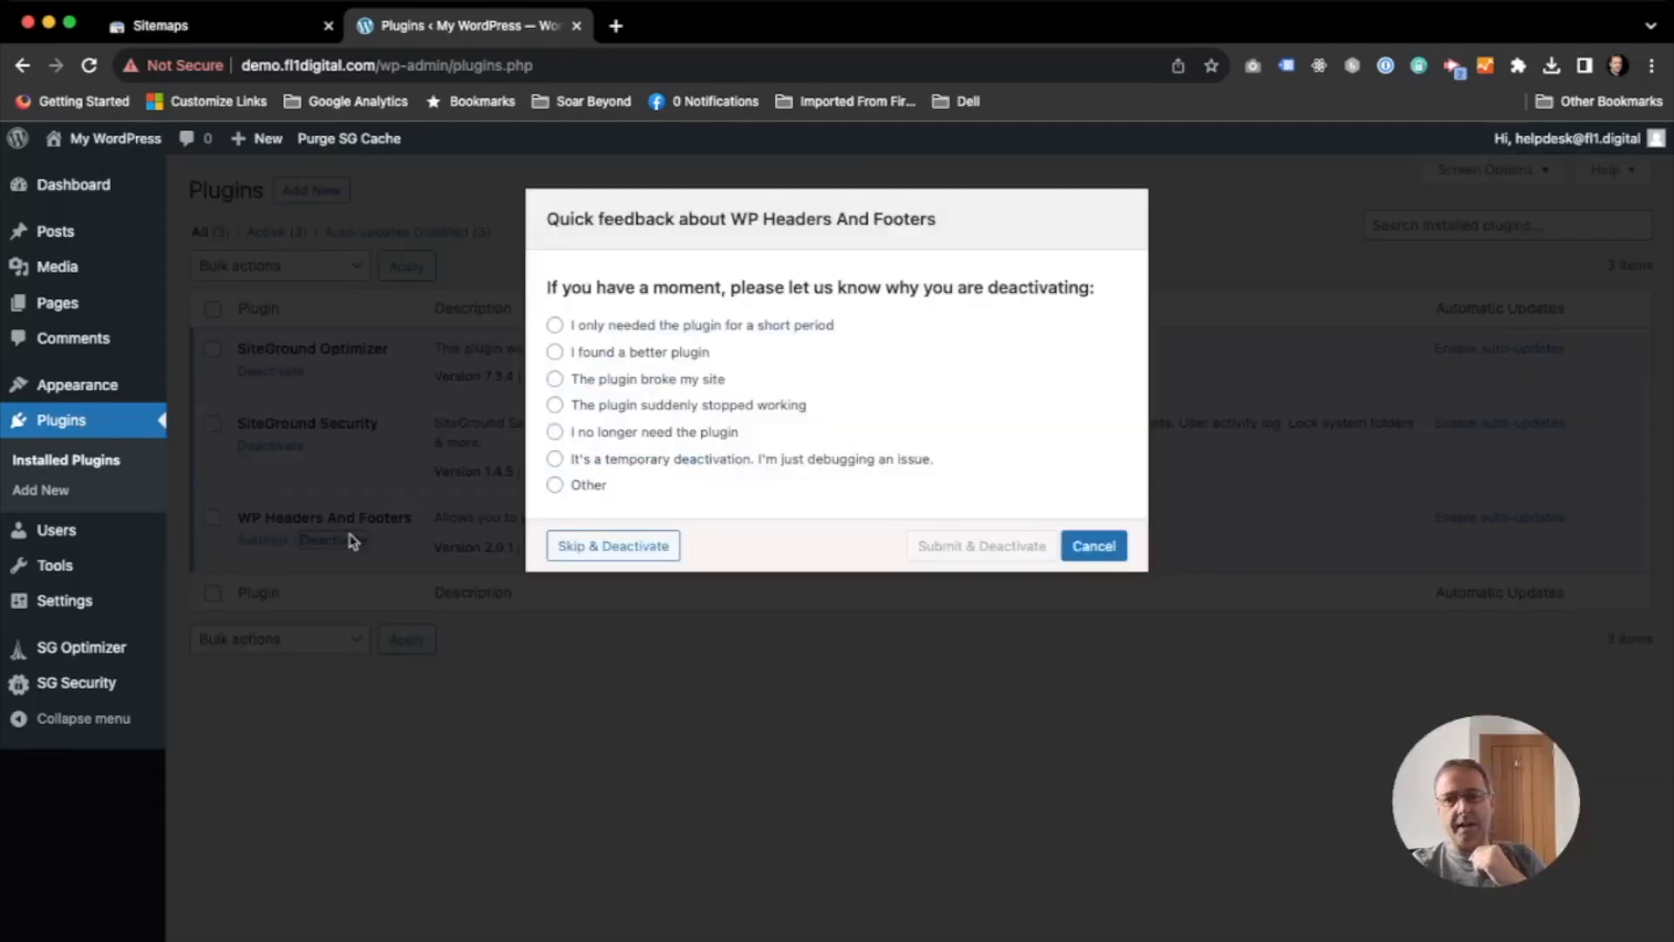
pyautogui.click(597, 484)
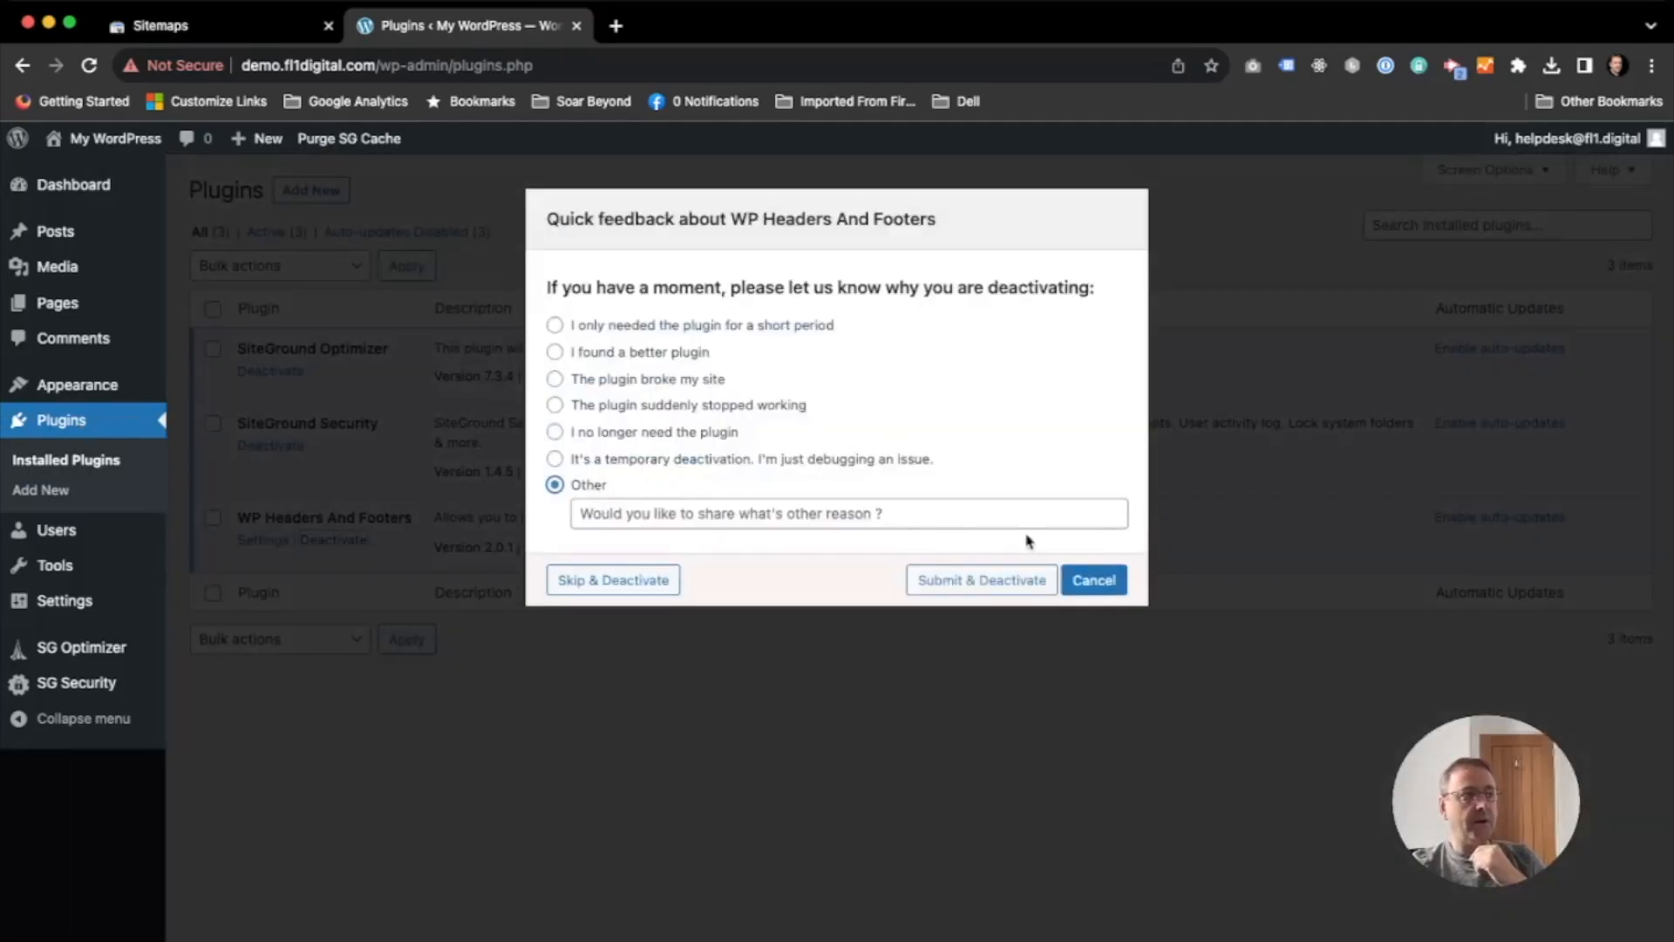
pyautogui.click(1093, 580)
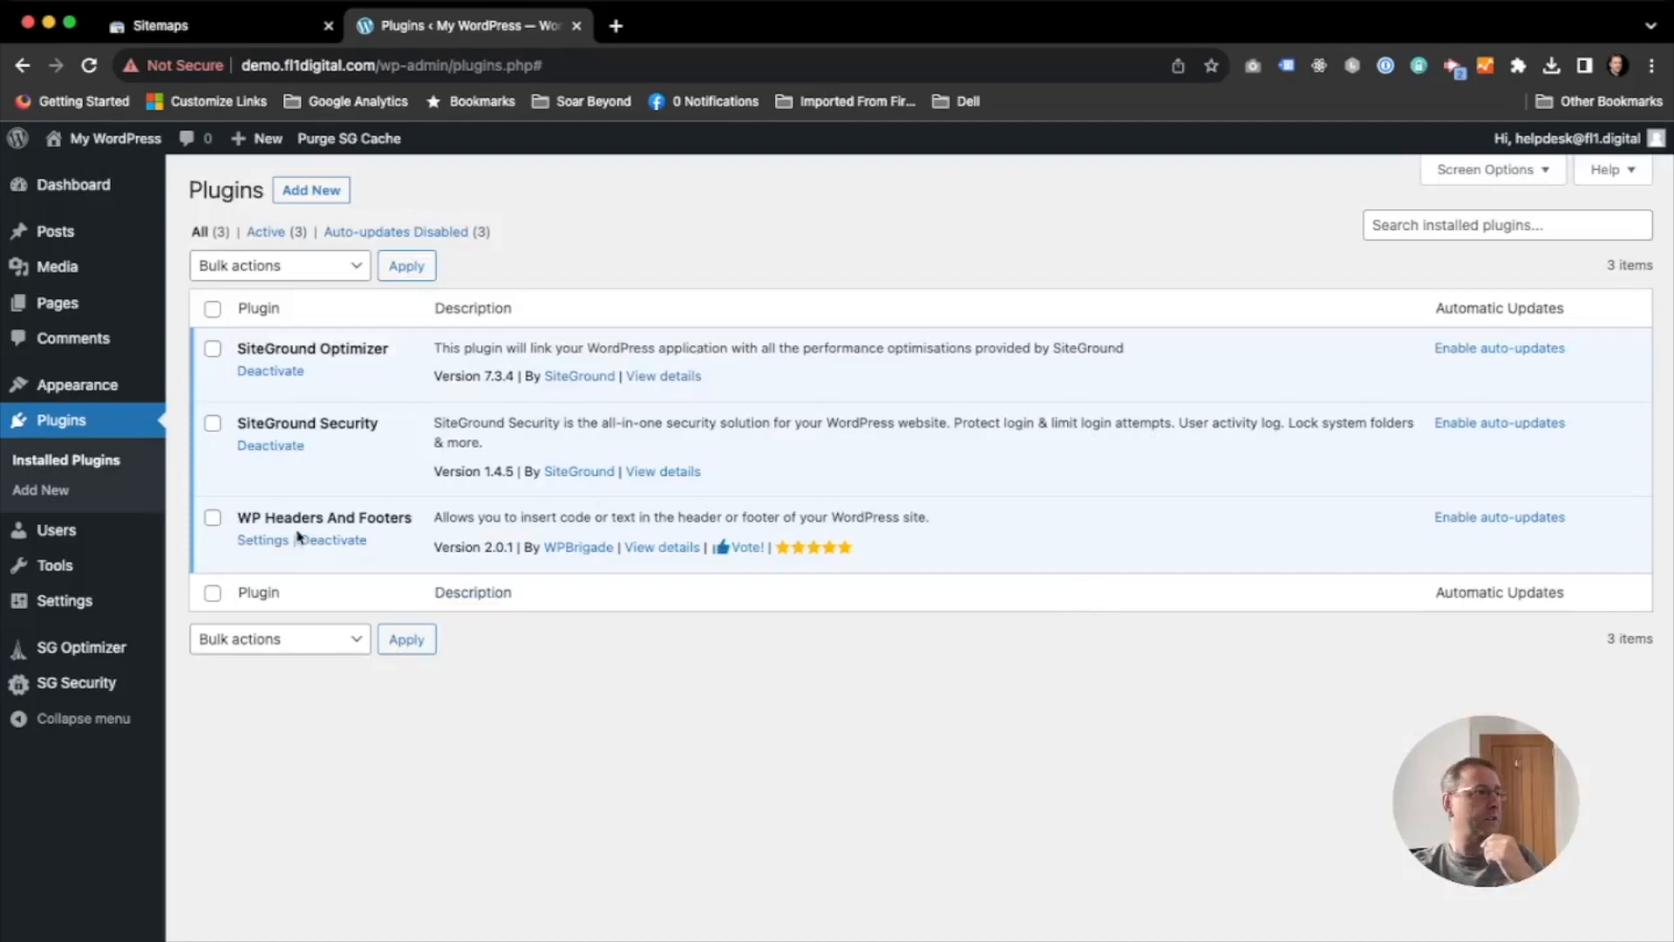
pyautogui.click(329, 541)
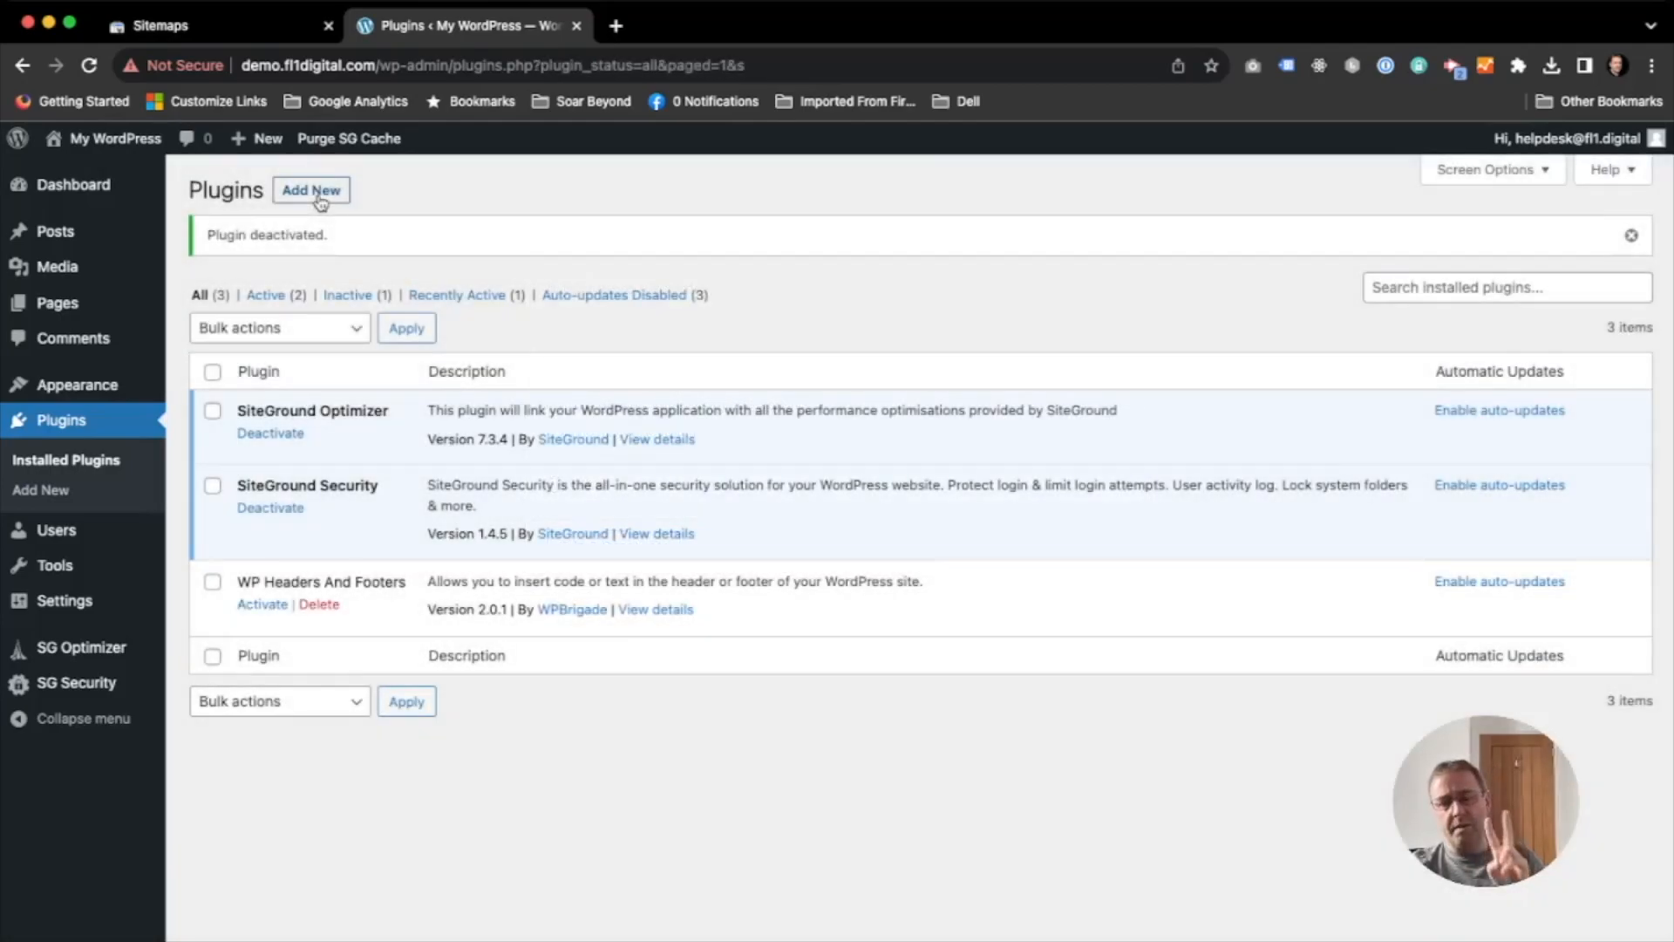
# - Search for "site kit" among the new plugins, and install and activate Site Kit by Google
pyautogui.click(319, 195)
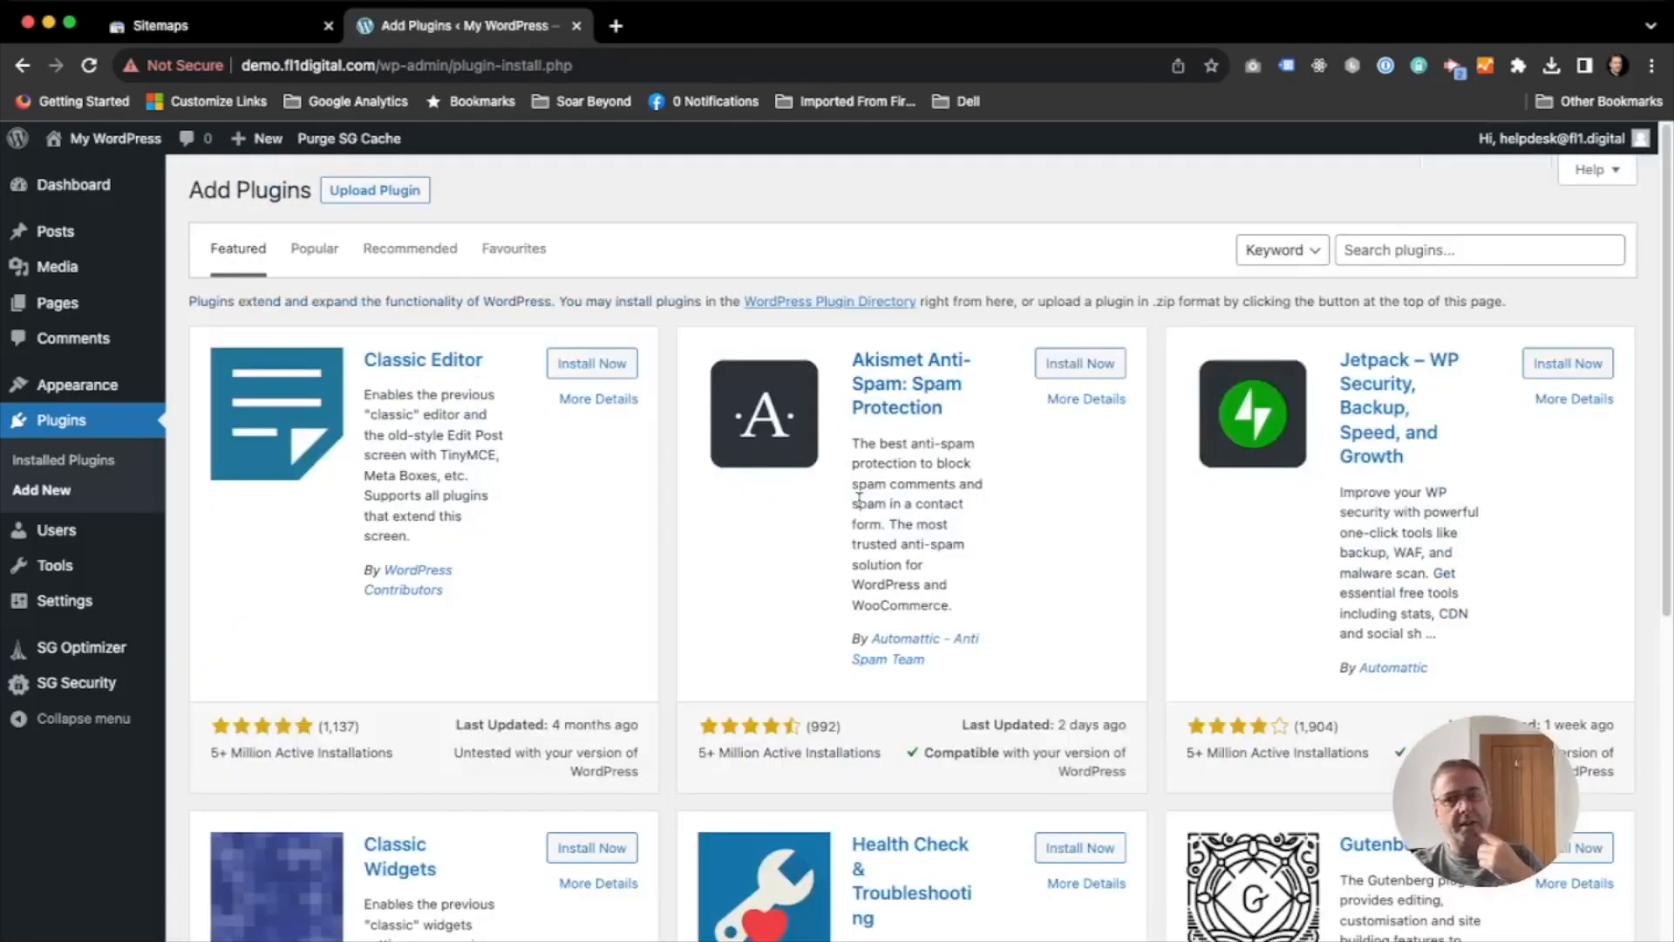
pyautogui.click(1480, 250)
pyautogui.write('site kit')
pyautogui.click(613, 369)
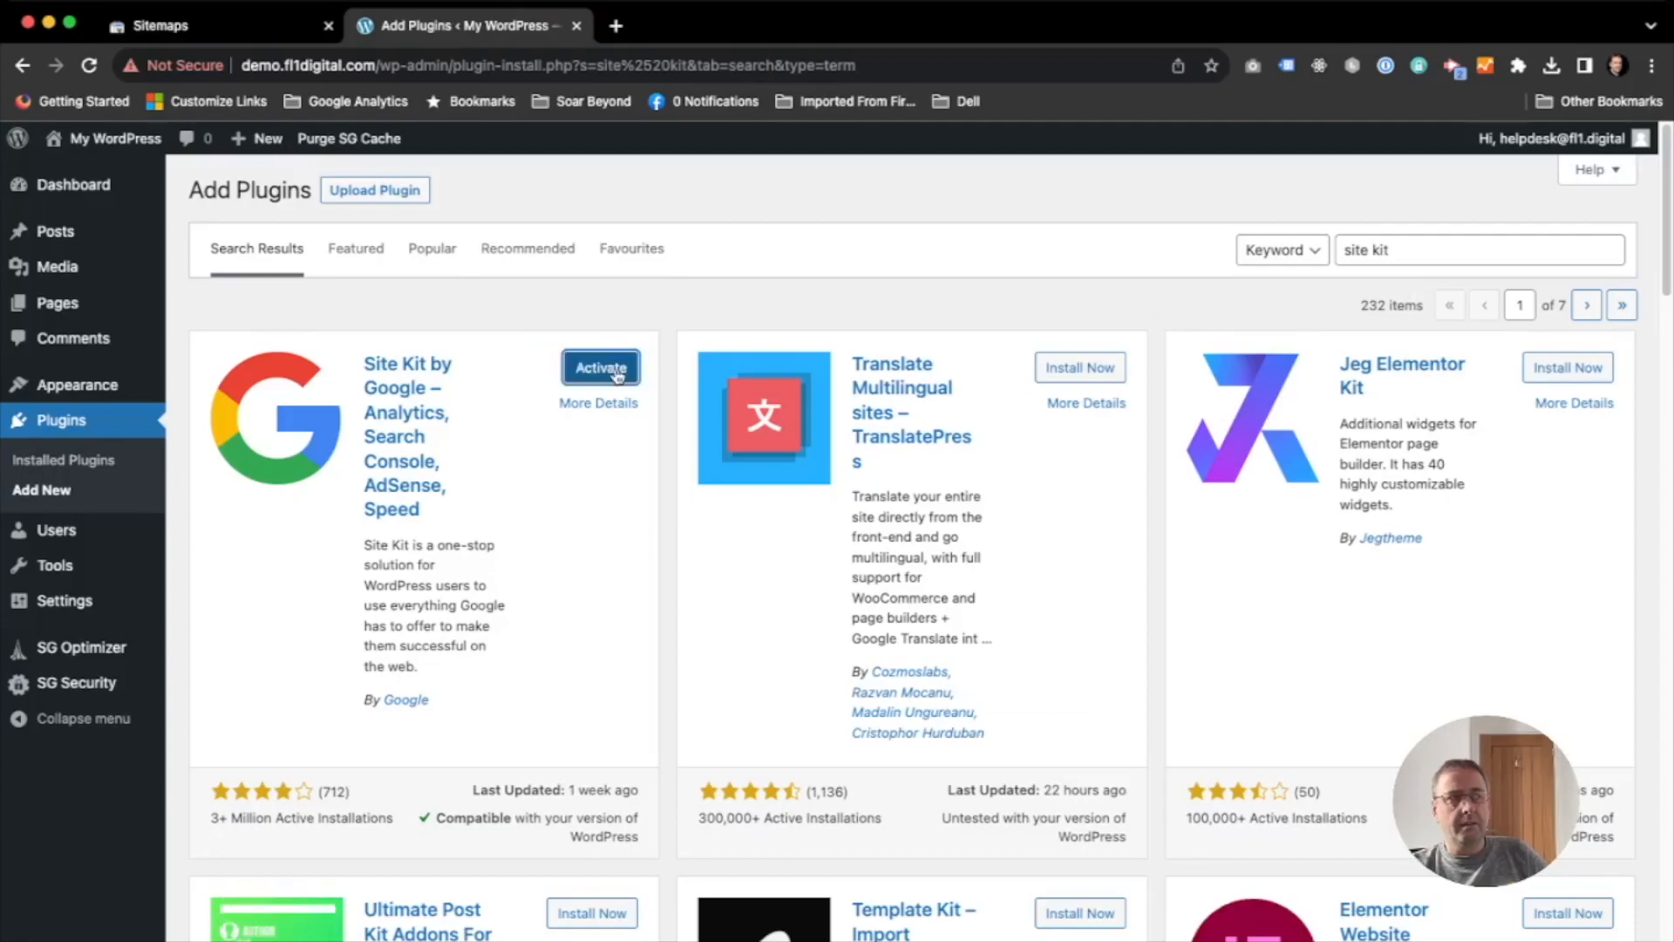
pyautogui.click(616, 370)
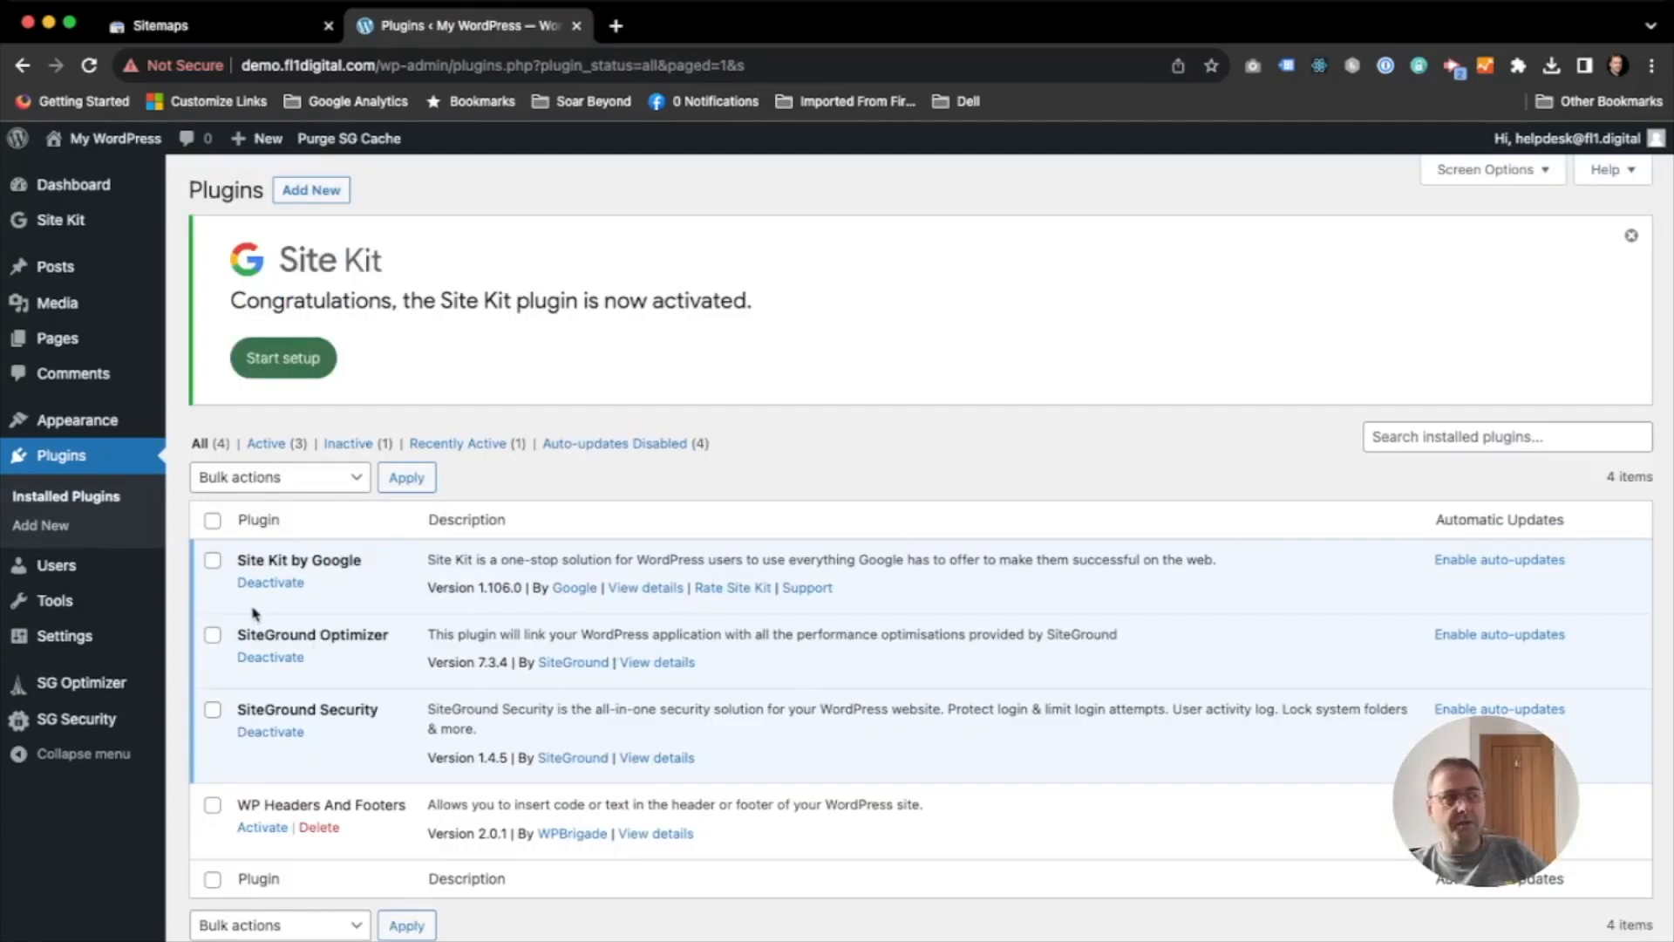
# - Start the Site Kit setup, choosing to connect Google Analytics and to share anonymous usage data
pyautogui.click(279, 358)
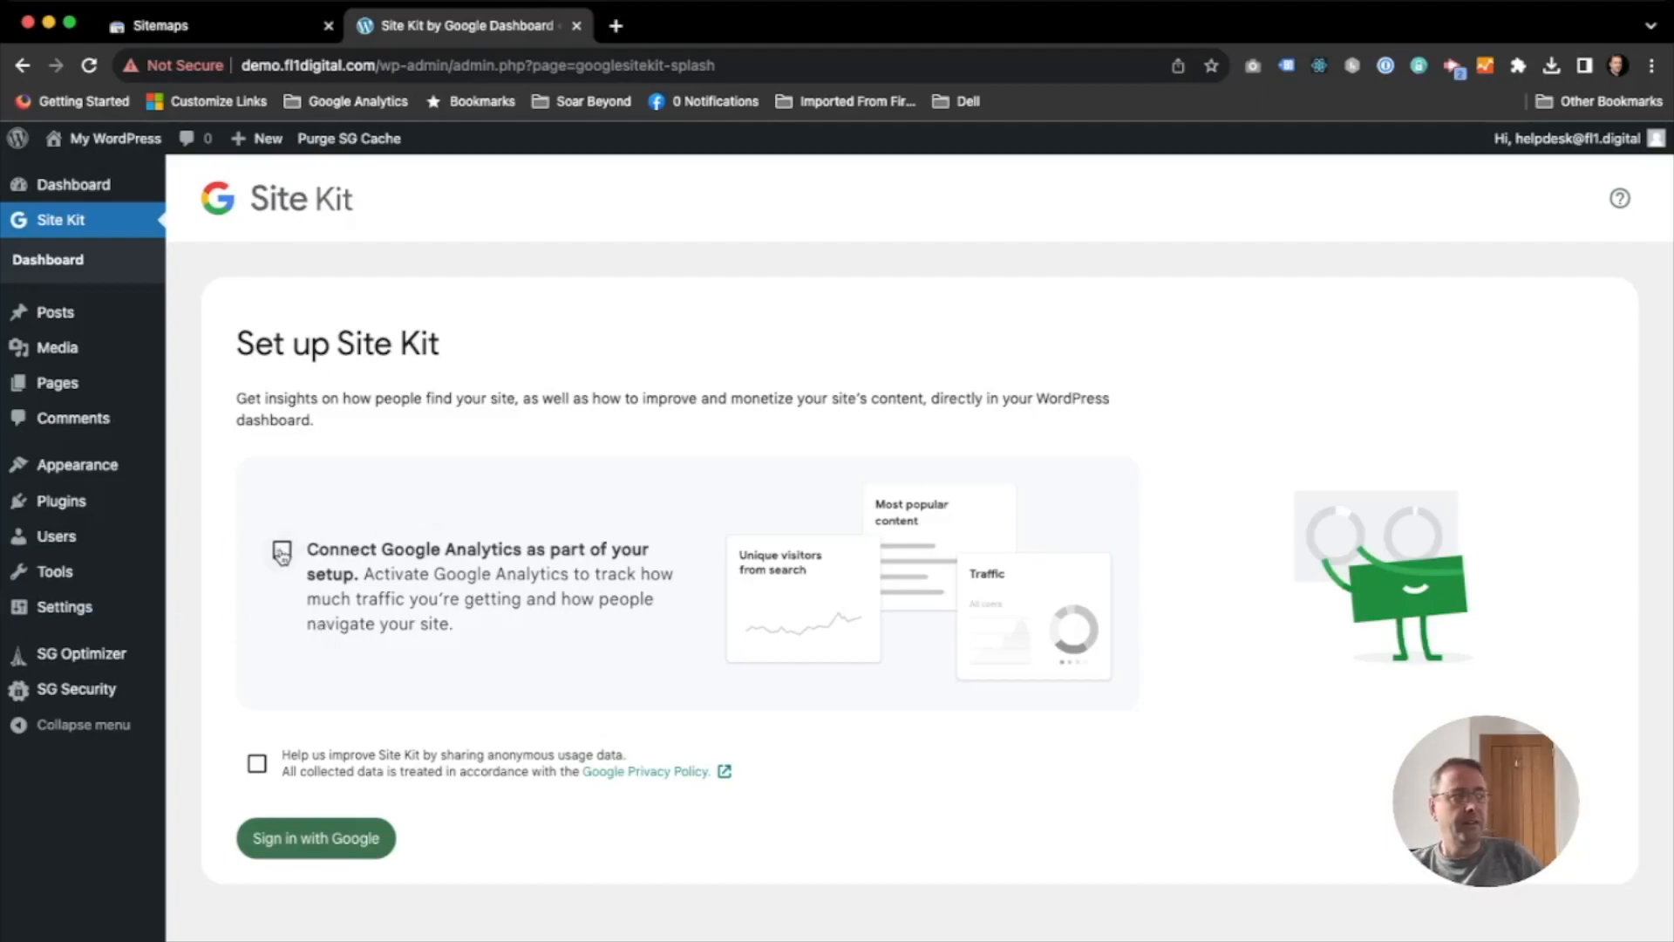
pyautogui.click(282, 551)
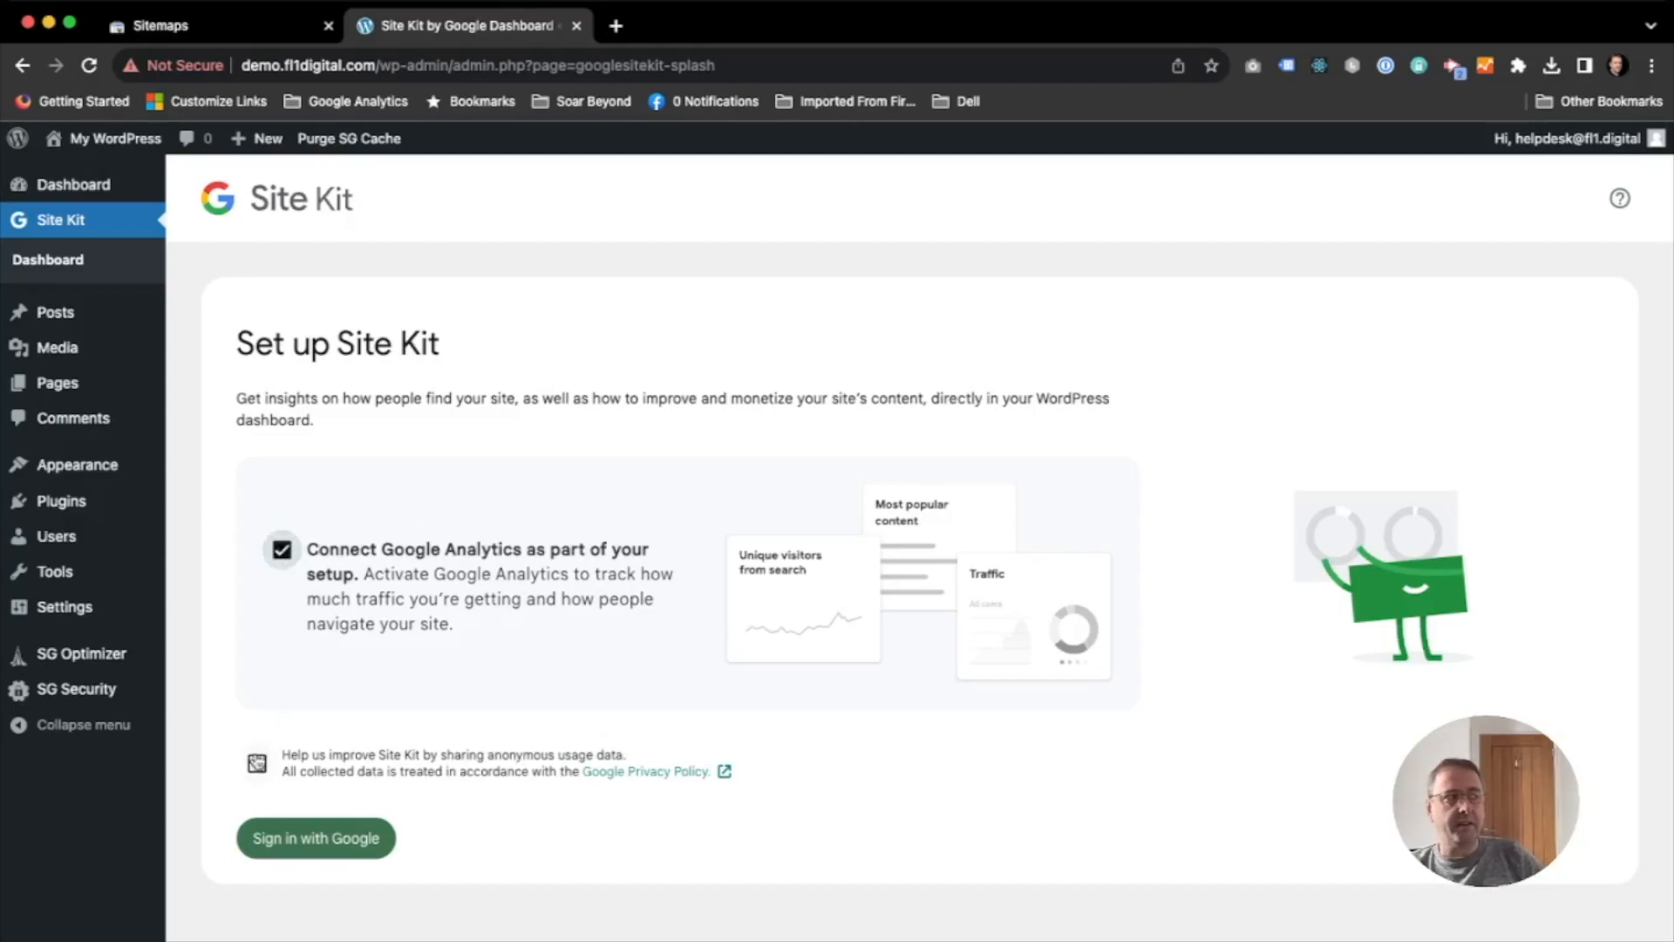
pyautogui.click(258, 765)
# - Sign in to Site Kit with the existing Google account and grant the additional access it requests
pyautogui.click(347, 842)
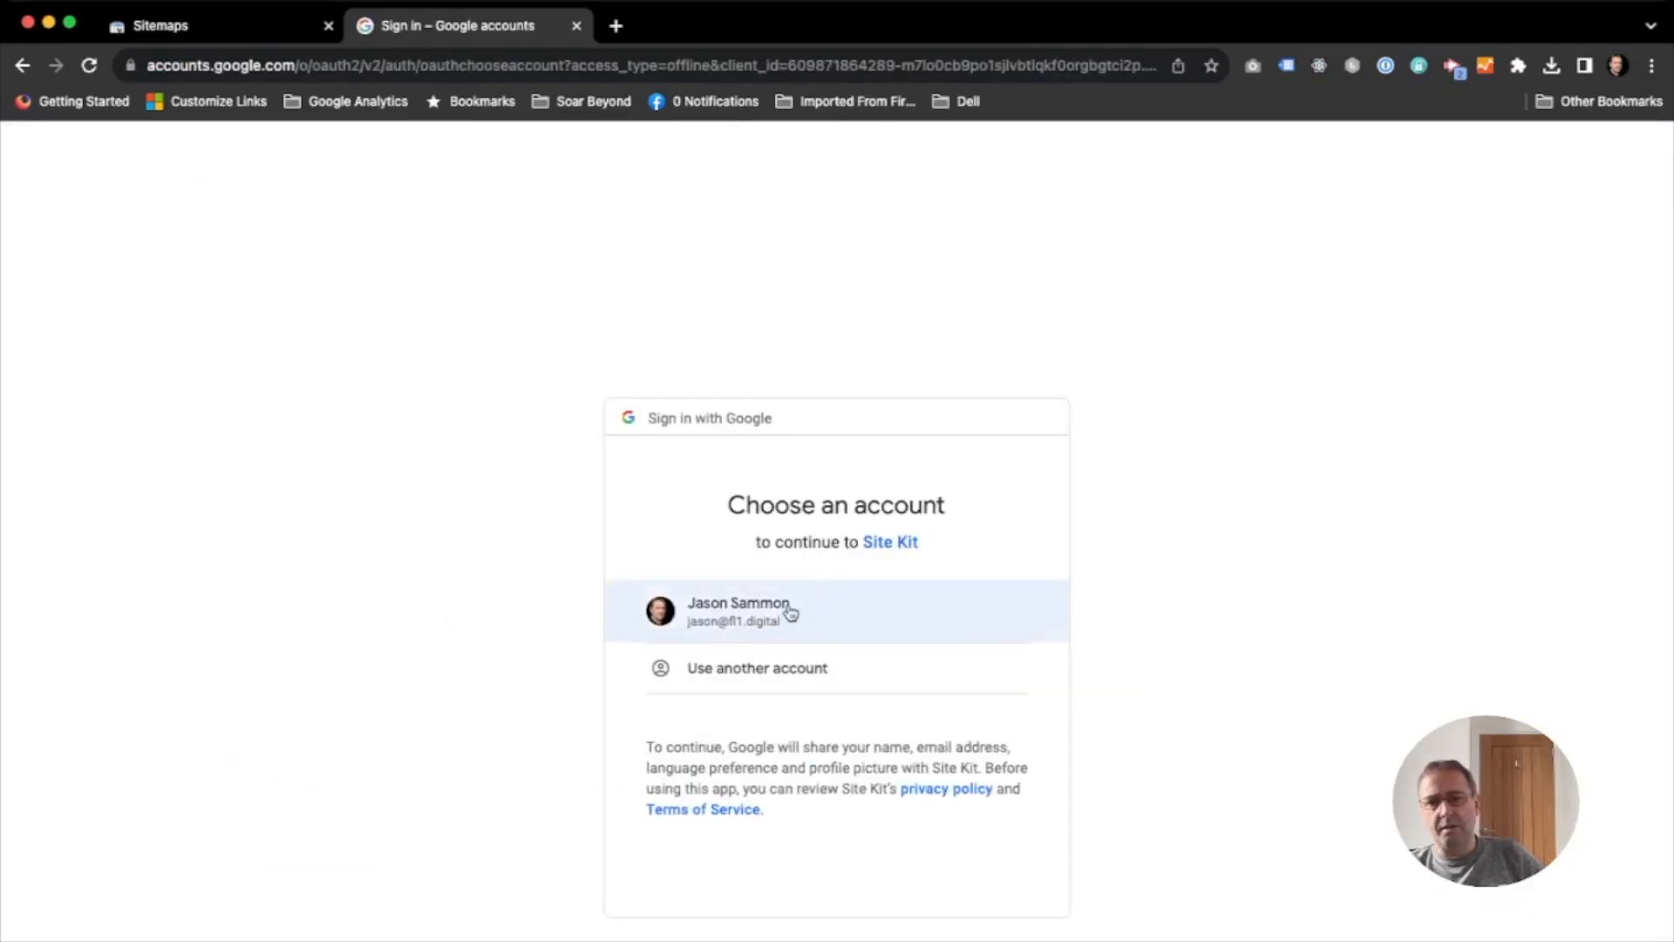
pyautogui.click(790, 612)
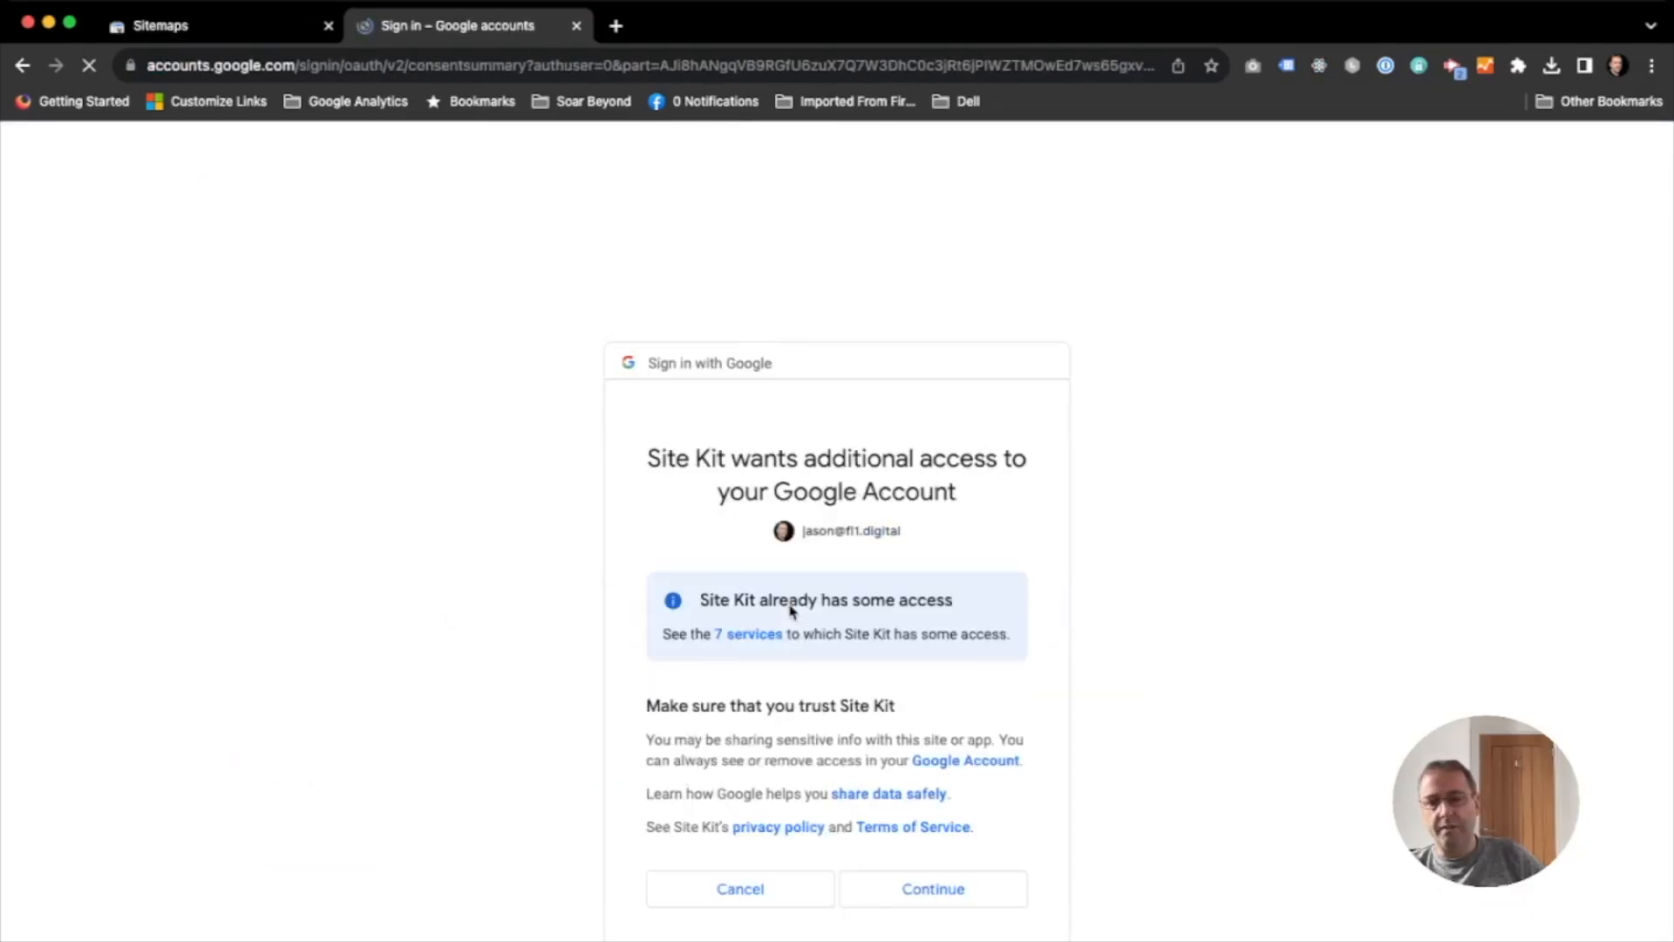
pyautogui.click(957, 891)
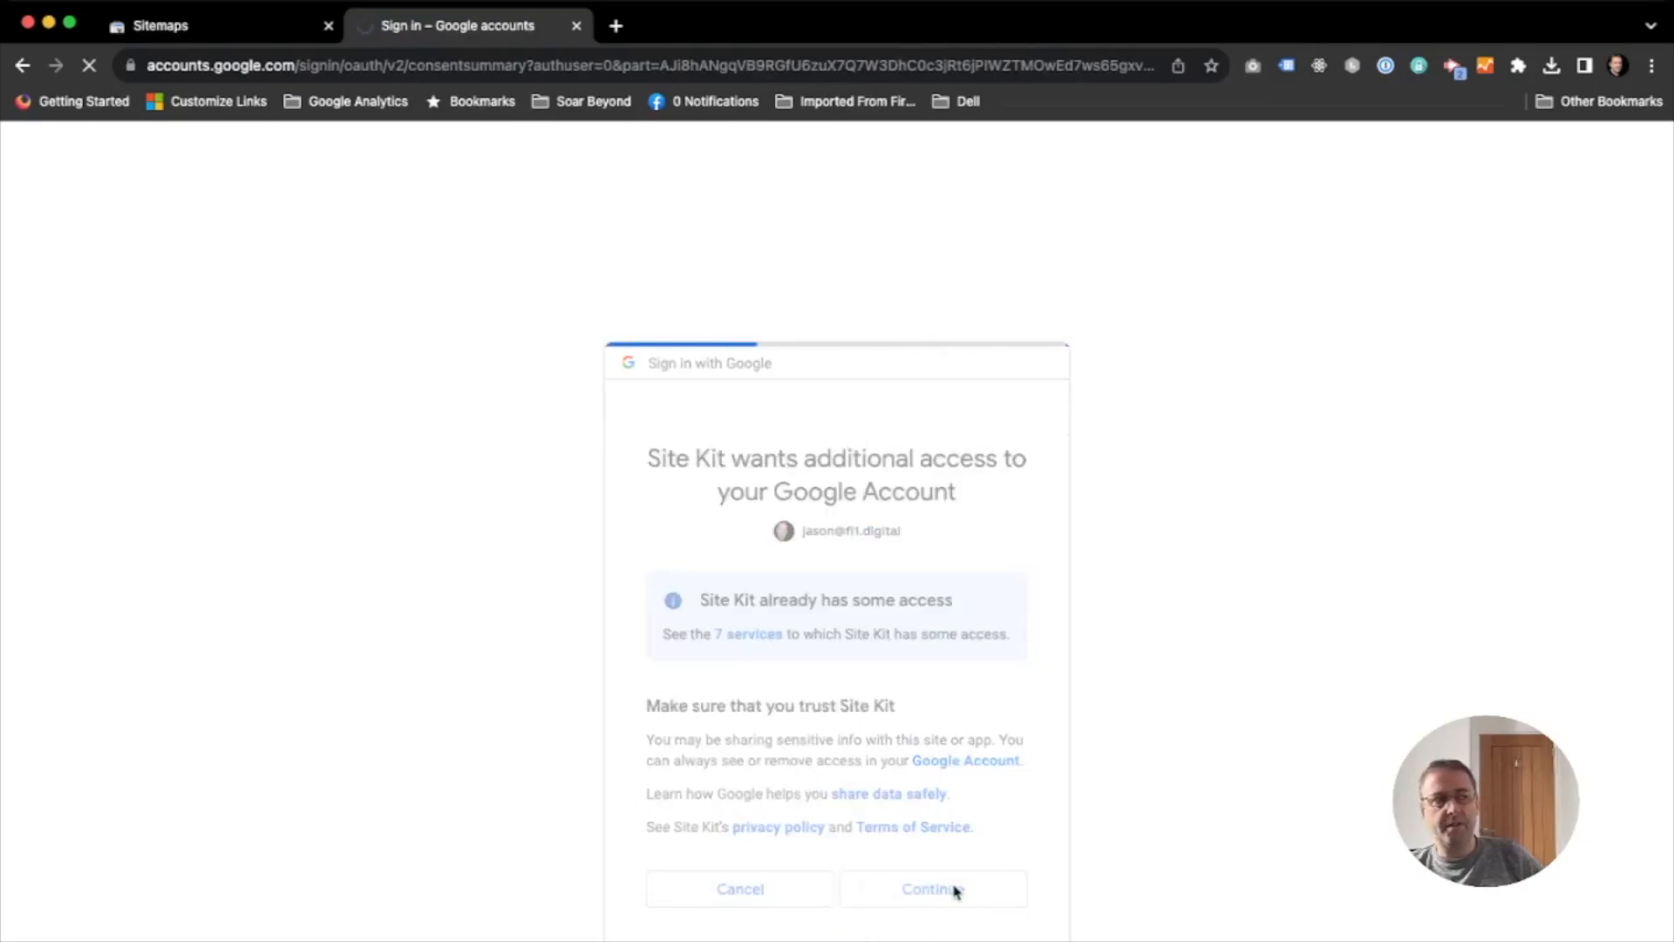
# - Proceed past the site ownership verification, allow My WordPress to access the Google Account data for dashboard metrics, and complete the remaining setup stages
pyautogui.click(261, 522)
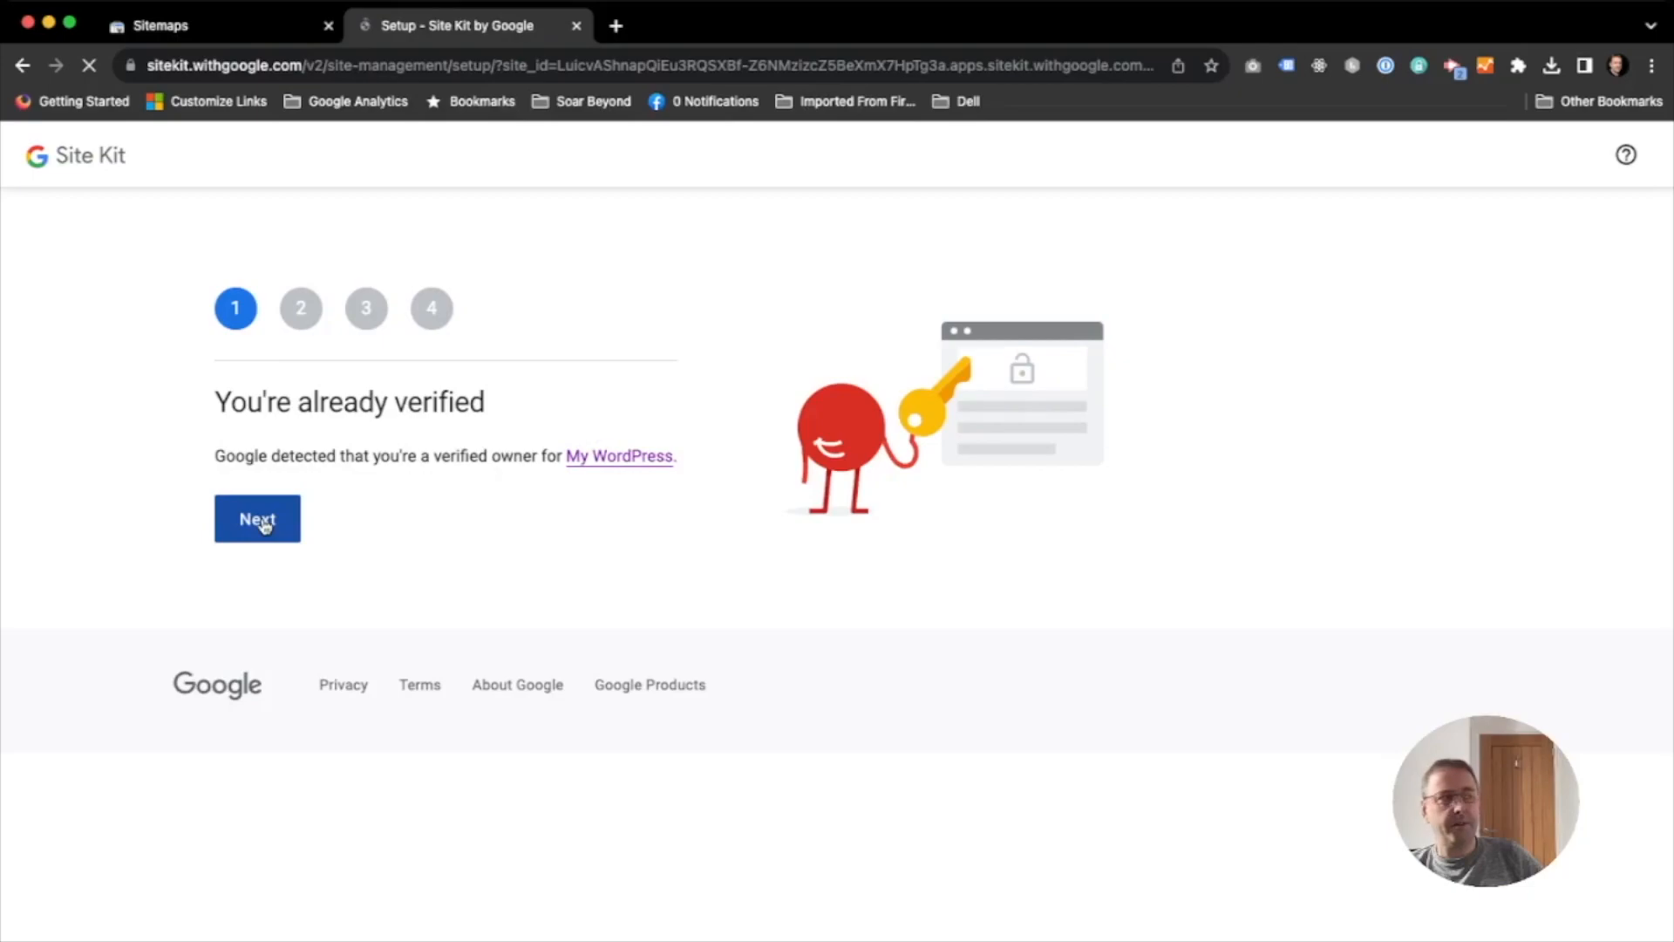
pyautogui.click(265, 540)
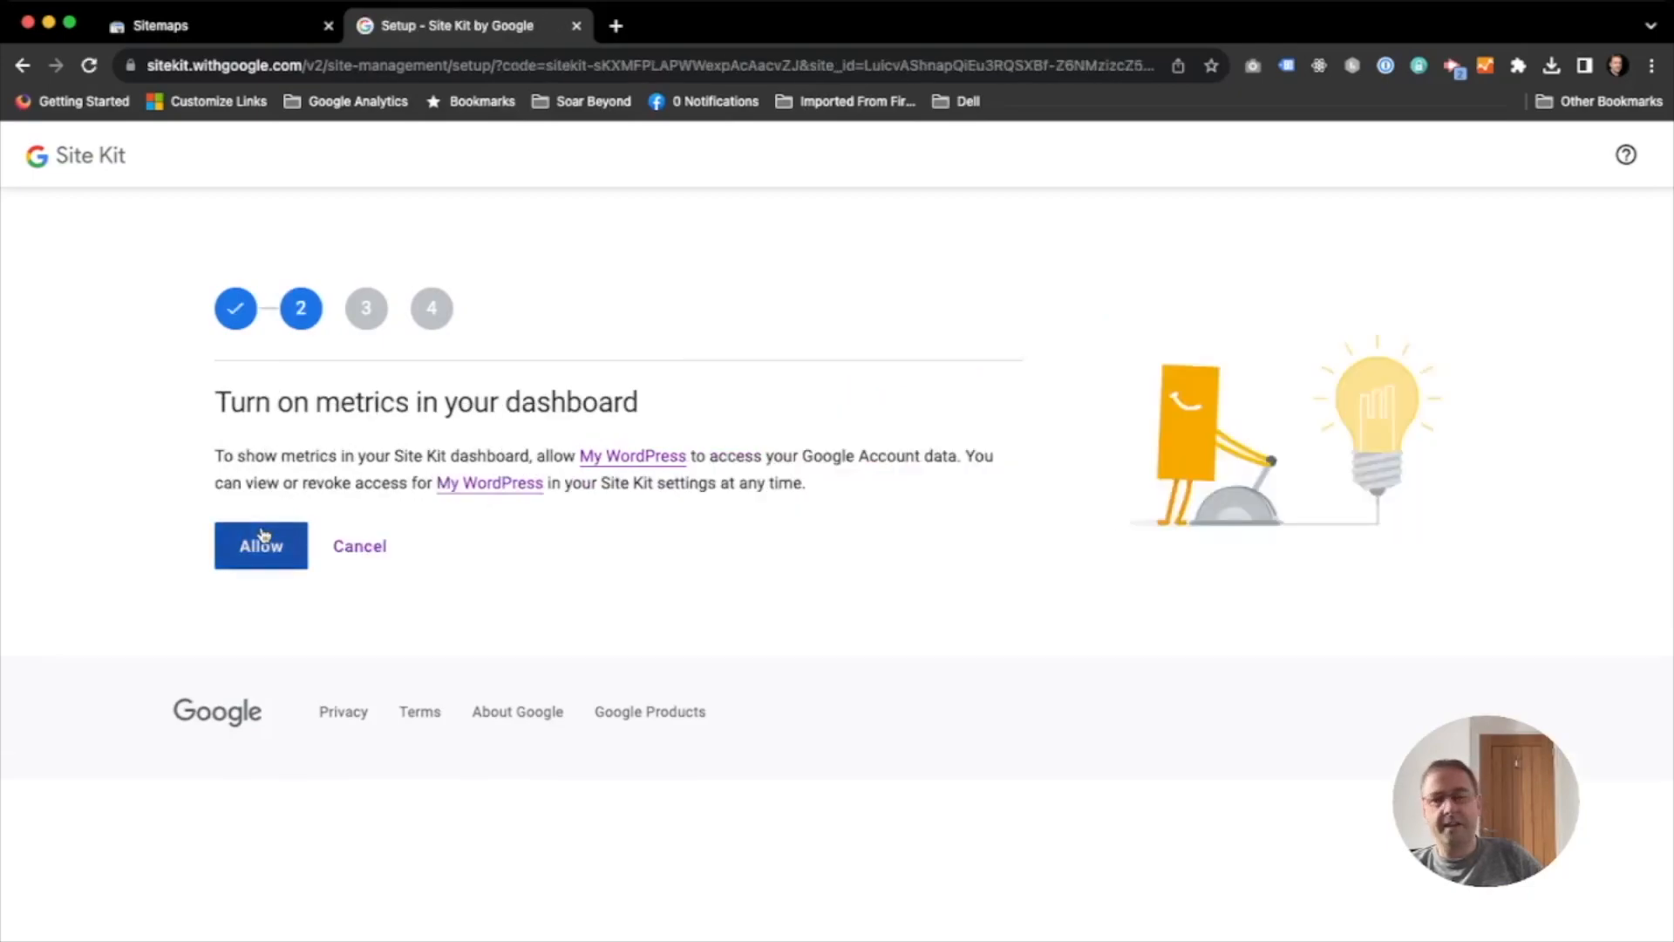
pyautogui.click(269, 526)
pyautogui.click(271, 550)
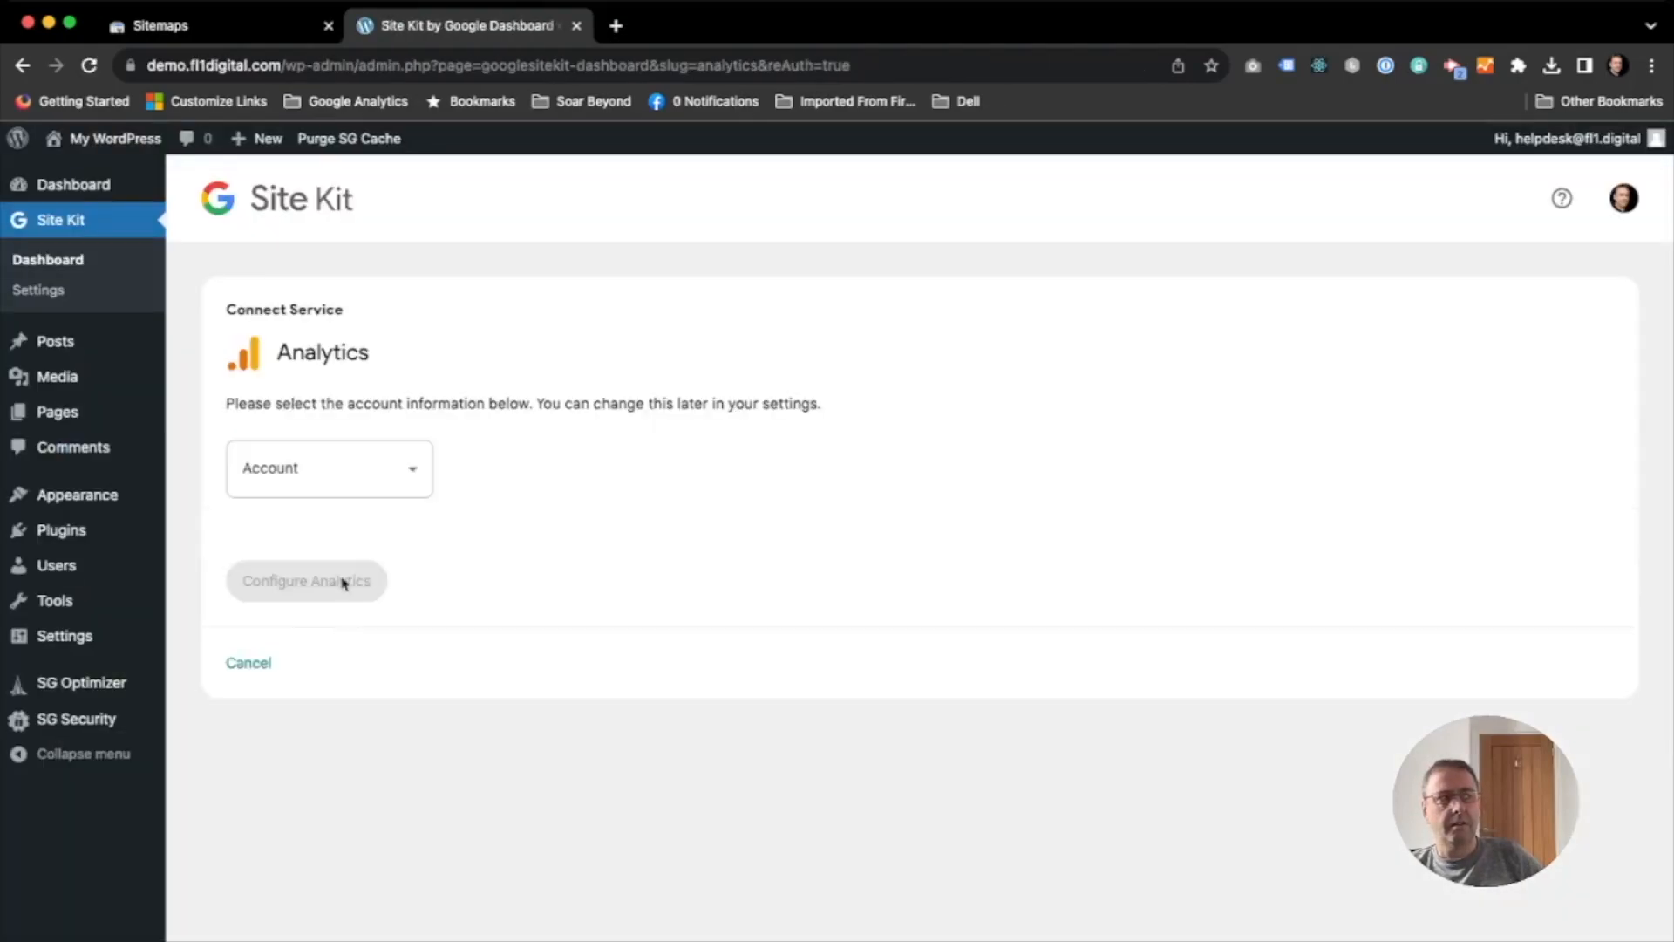
# - Configure Analytics with the FL1 Digital account, a new property and a new web data stream, and review the Site Kit dashboard's traffic sections
pyautogui.click(328, 481)
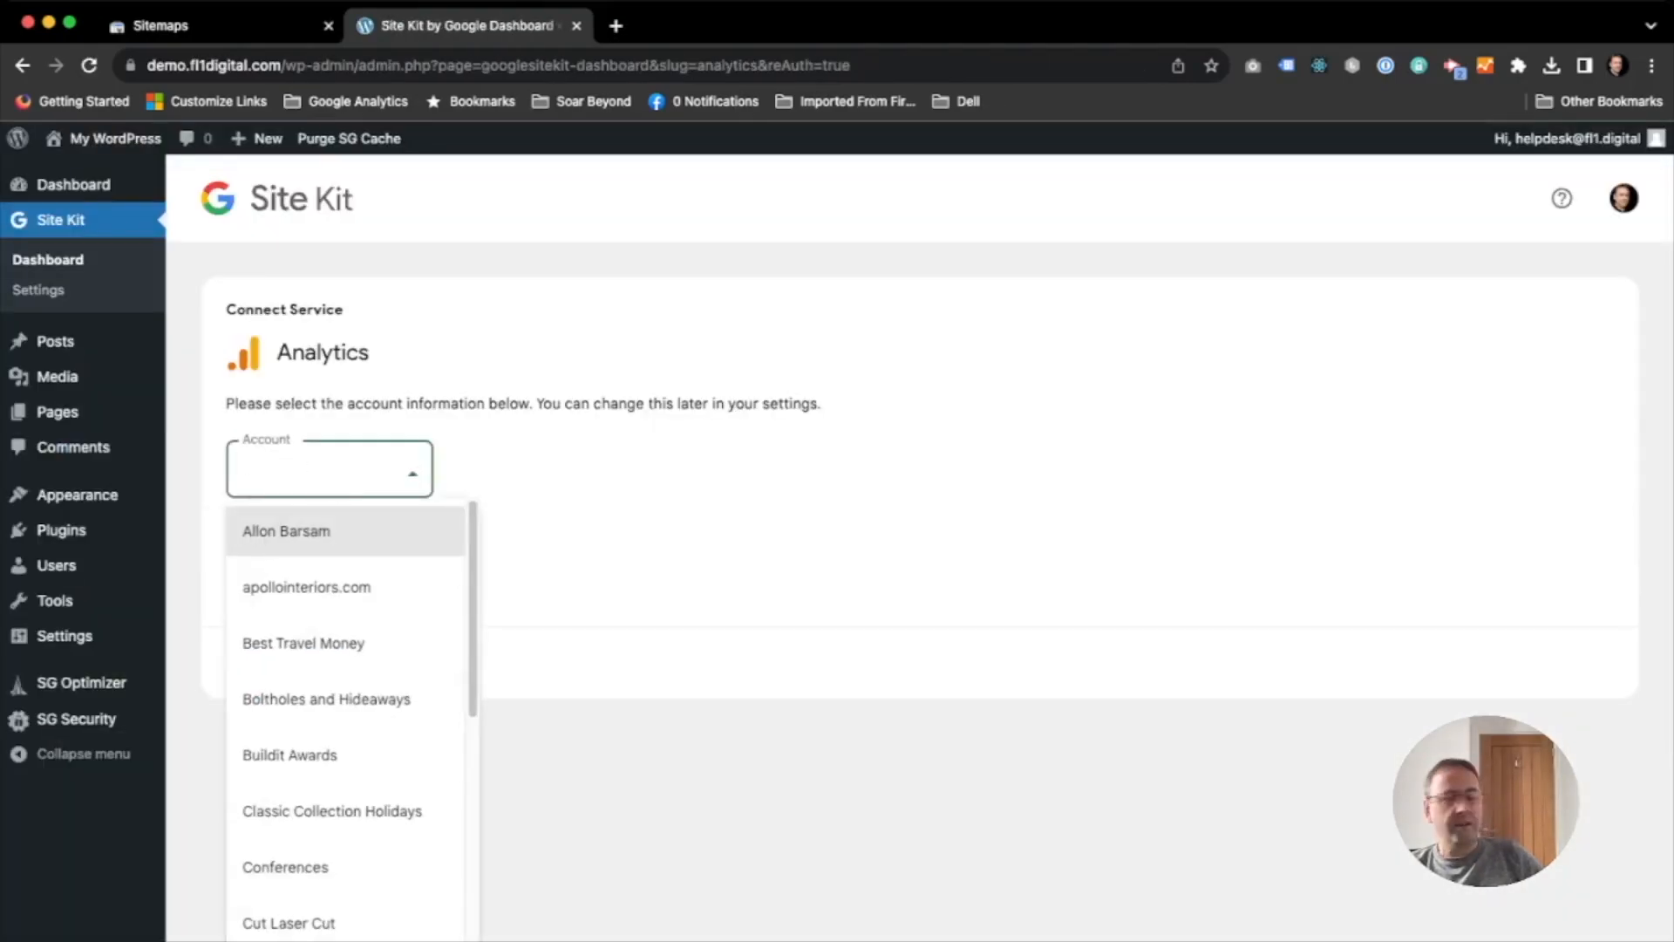
pyautogui.click(351, 694)
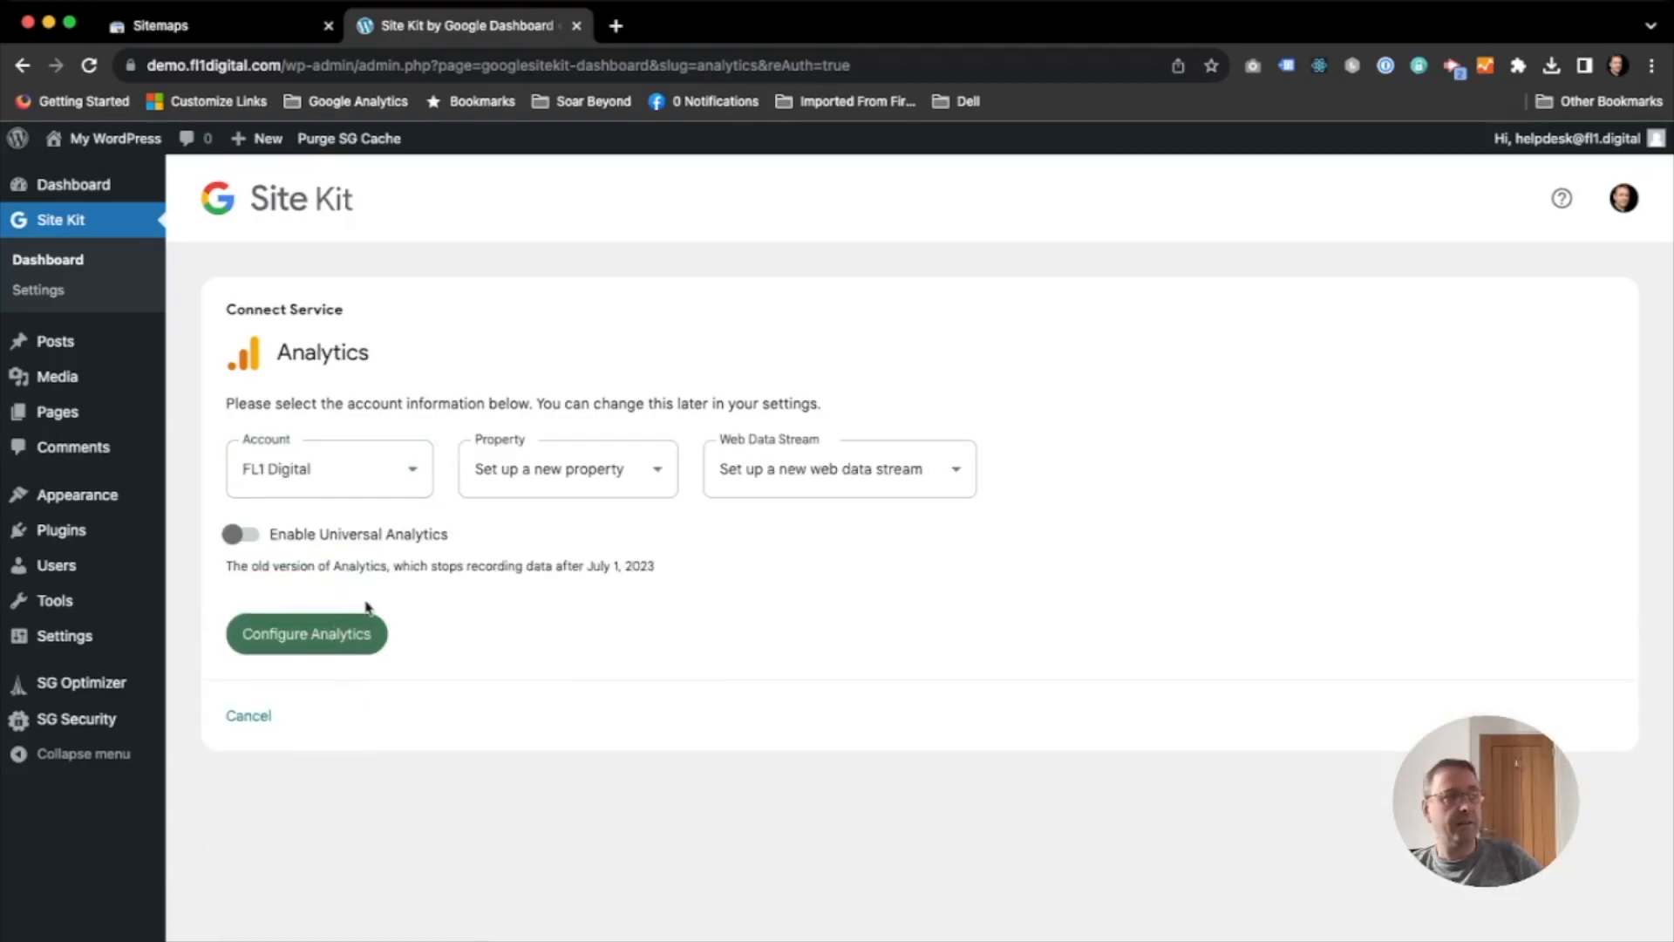
pyautogui.click(331, 633)
pyautogui.click(654, 709)
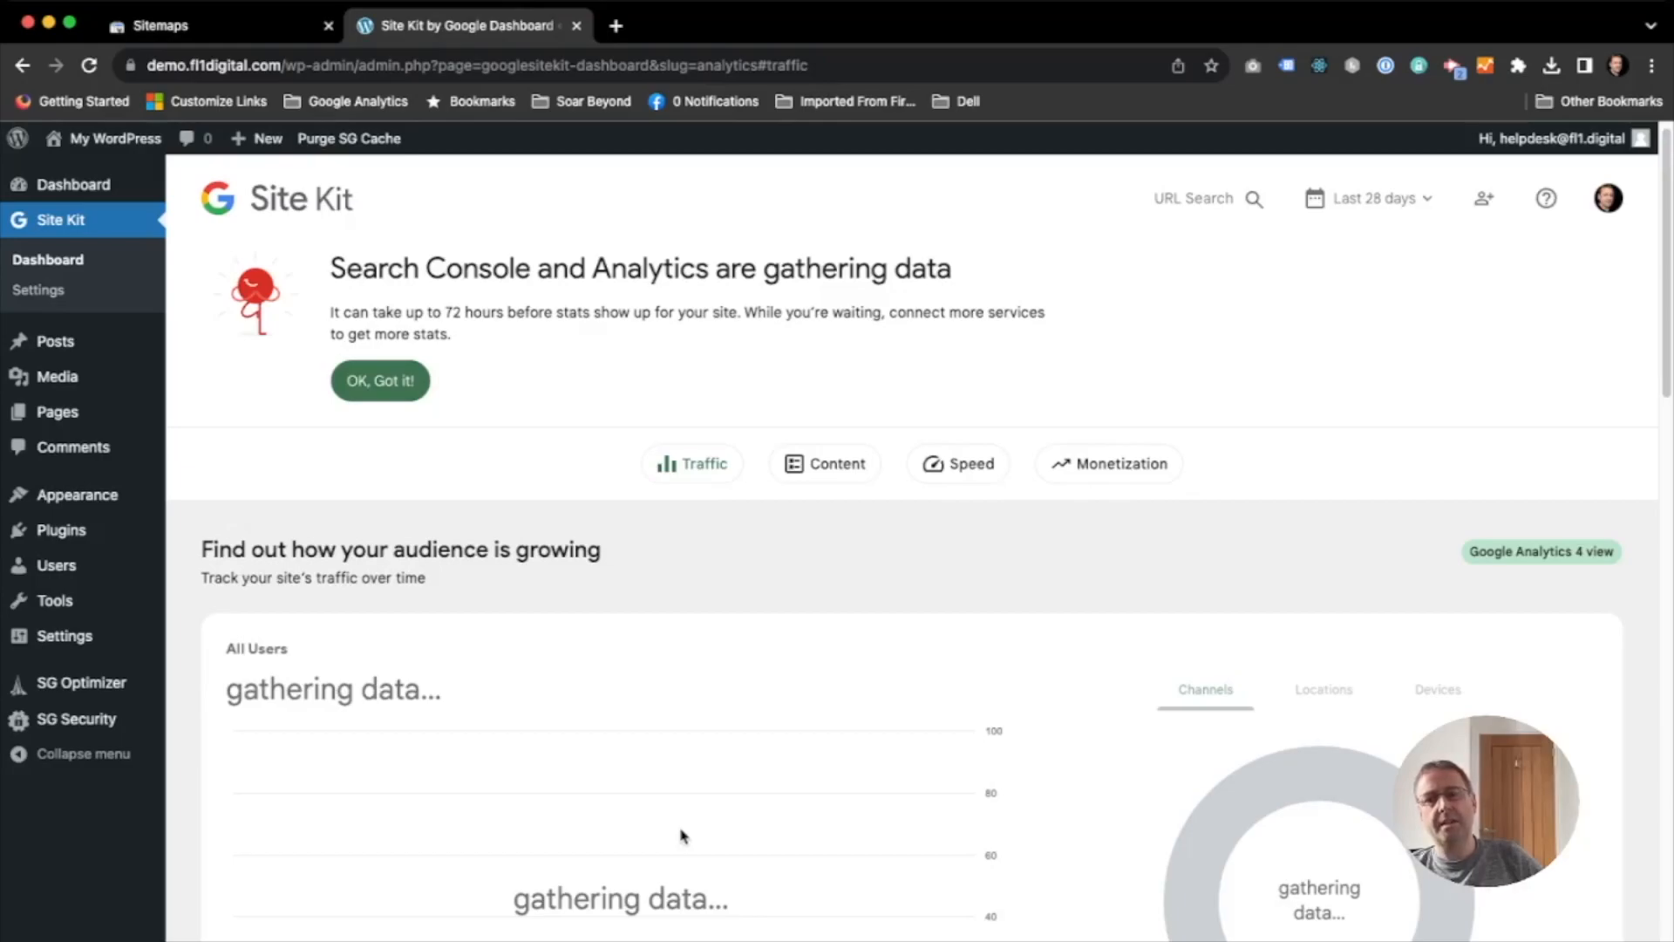
pyautogui.scroll(-10, 682, 835)
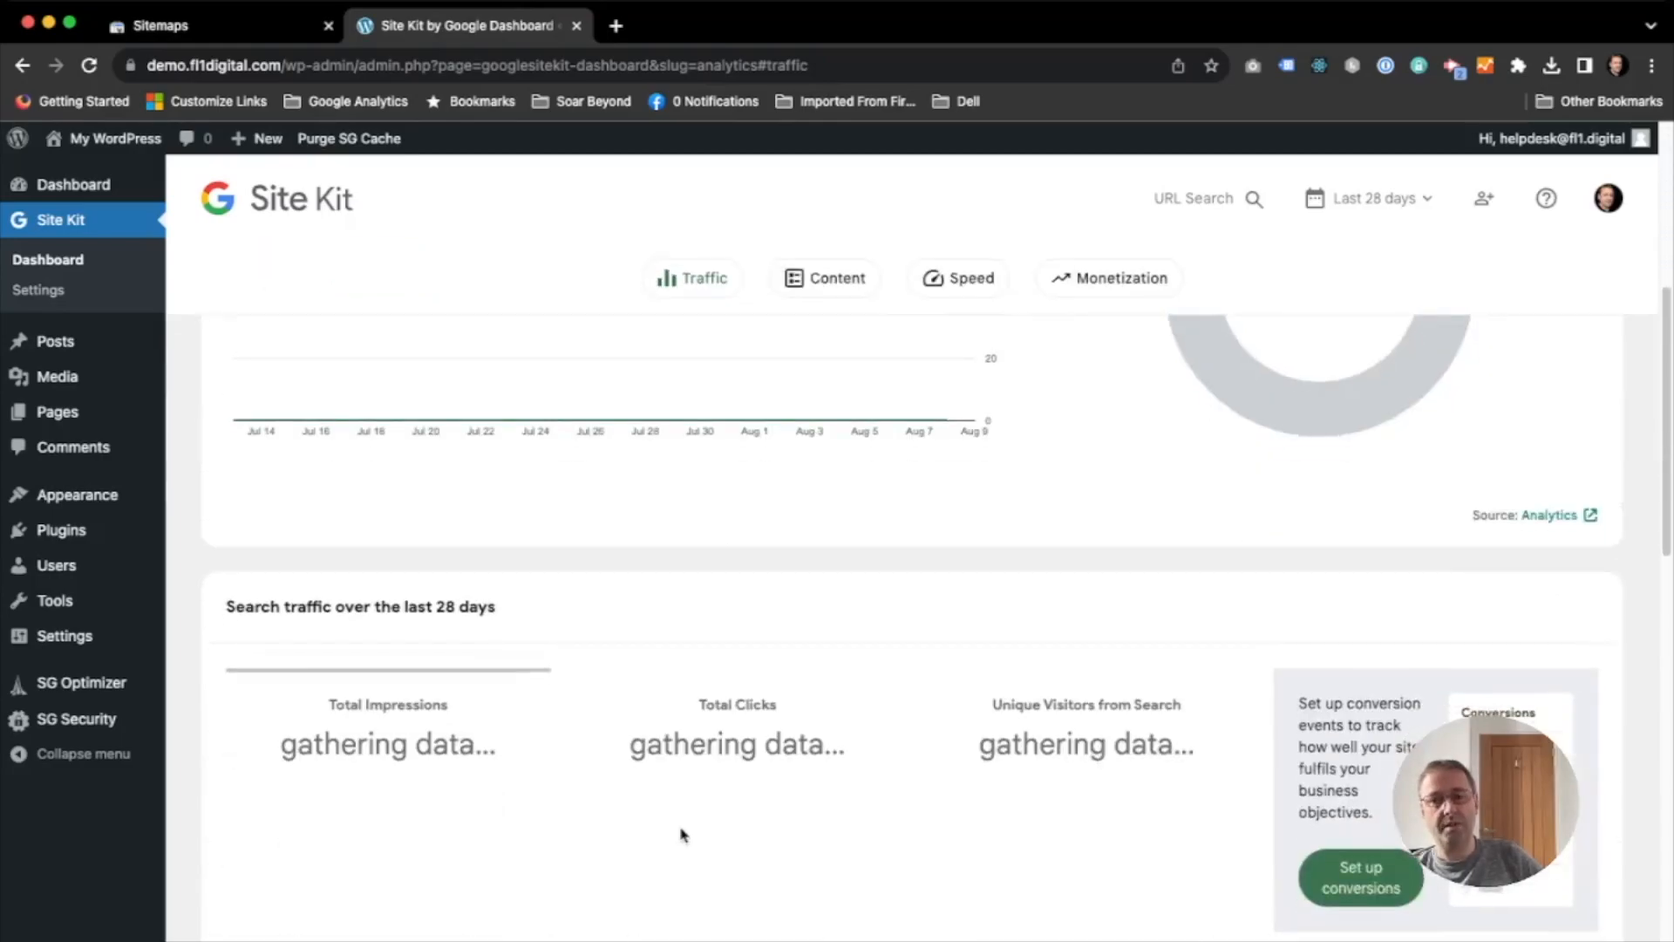
pyautogui.scroll(-1, 682, 835)
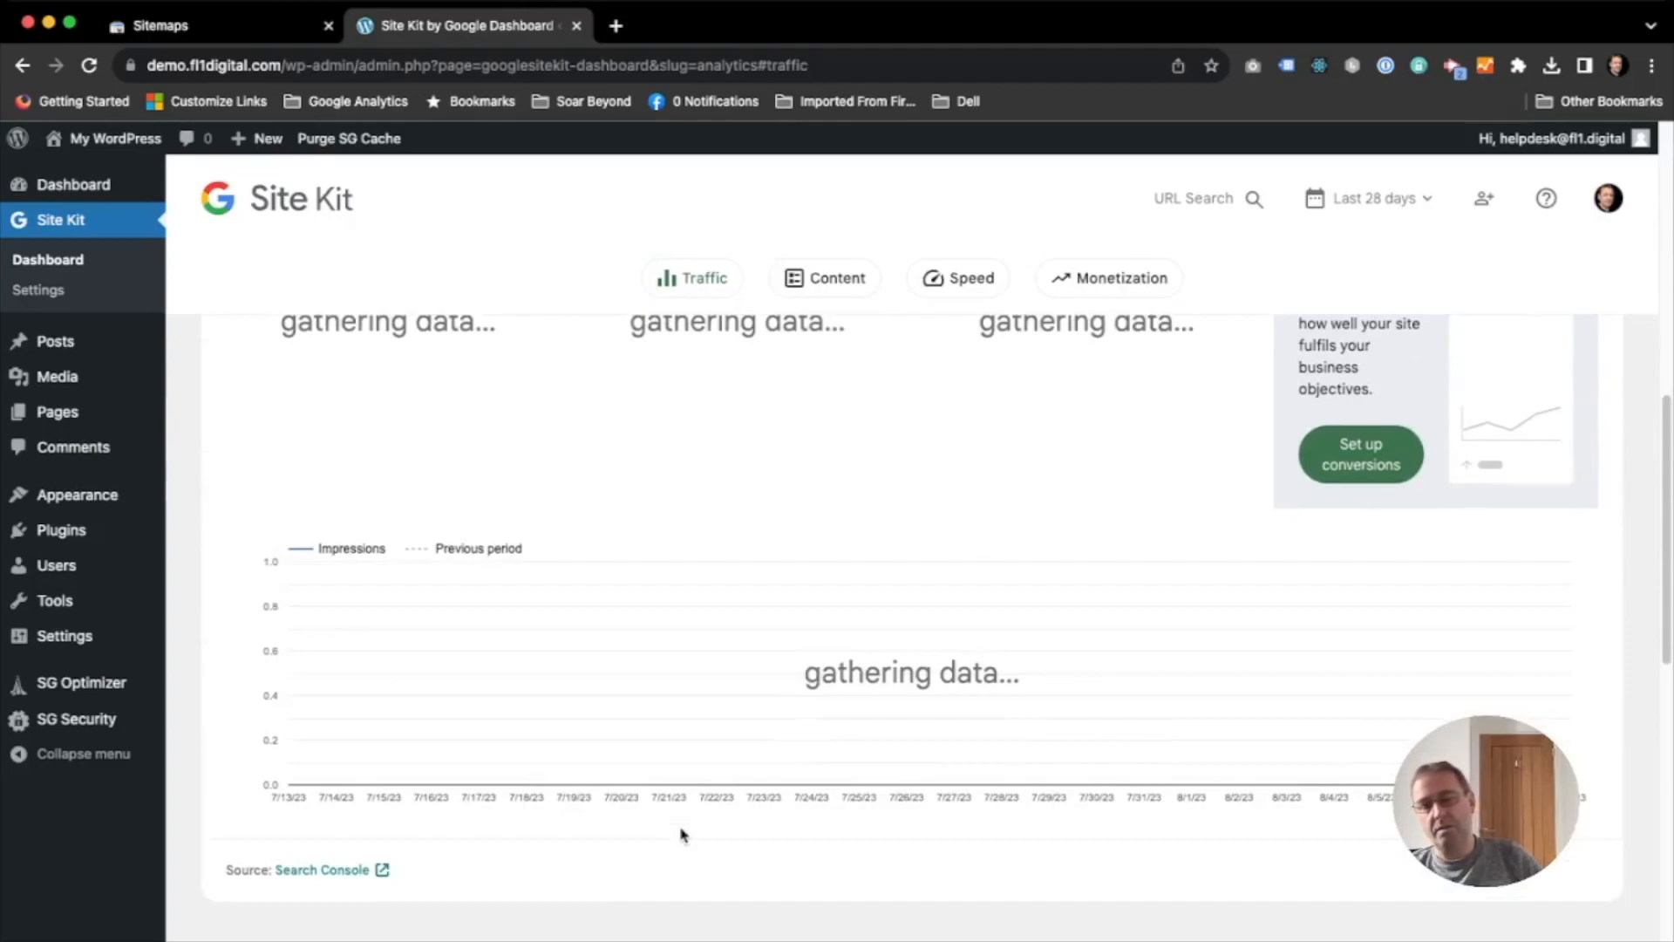